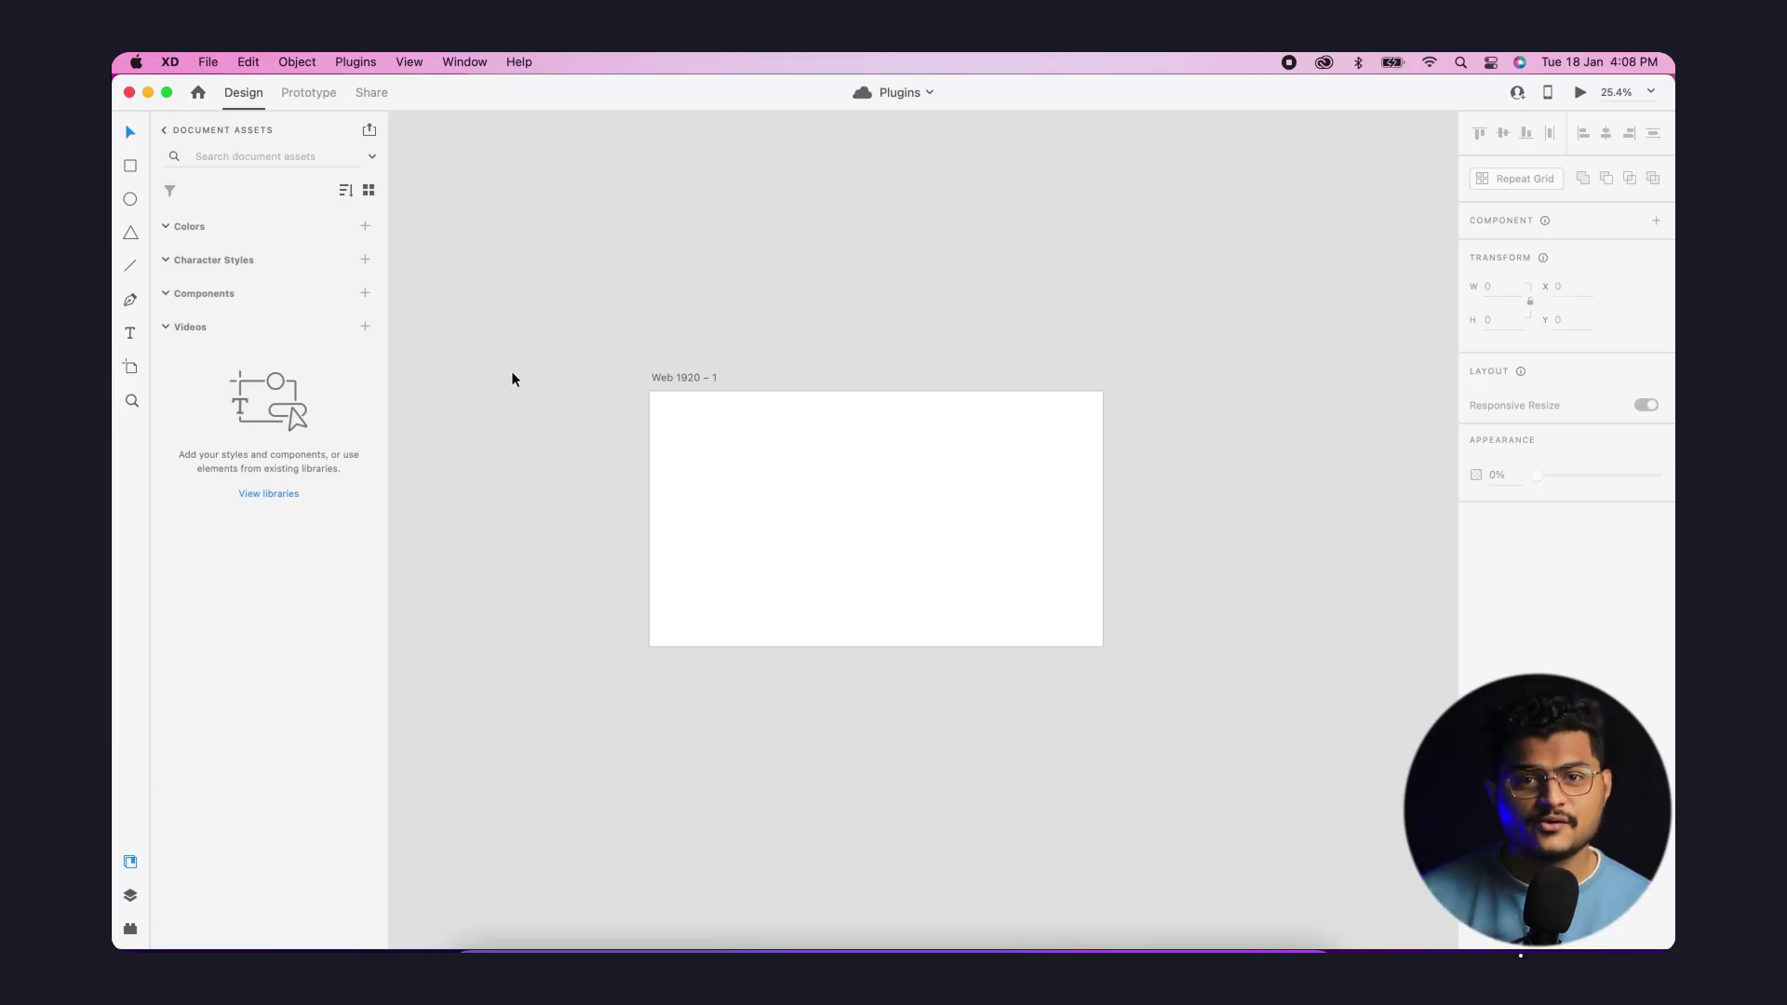
# Step: Reveal the Plugins menu commands from the XD menu bar
pyautogui.click(356, 62)
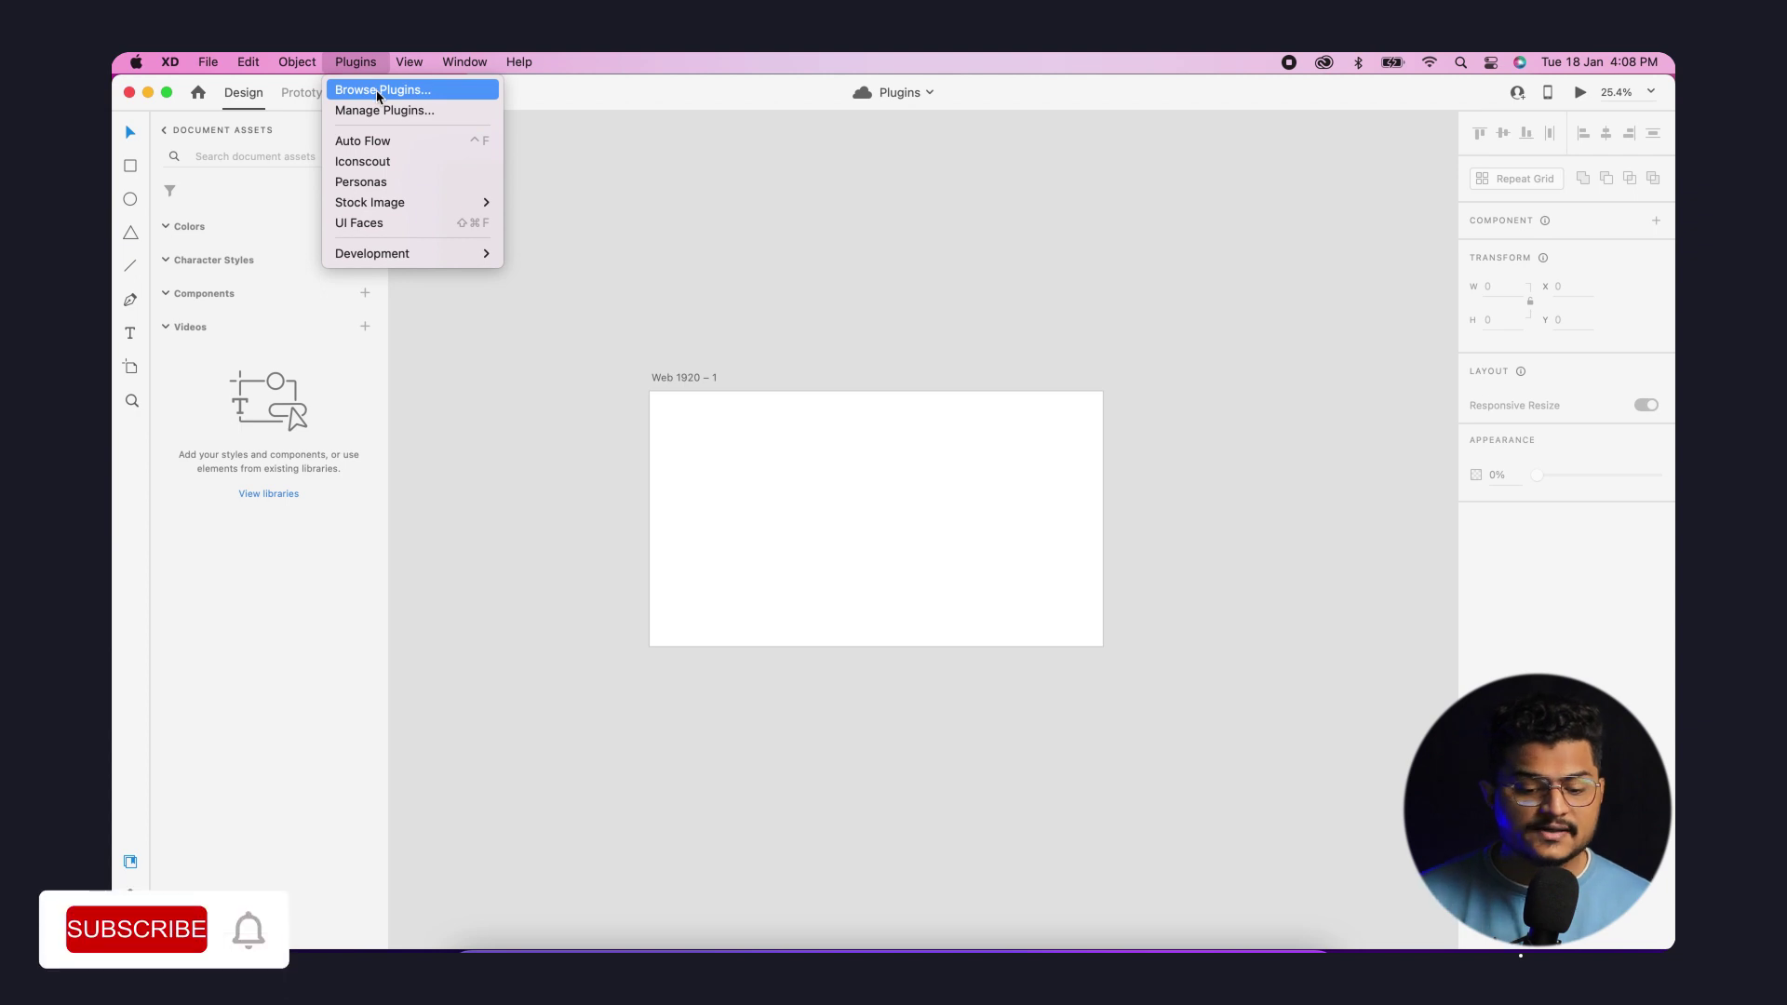
# Step: Browse the XD plugin marketplace and install the Icons 4 Design plugin
pyautogui.click(377, 91)
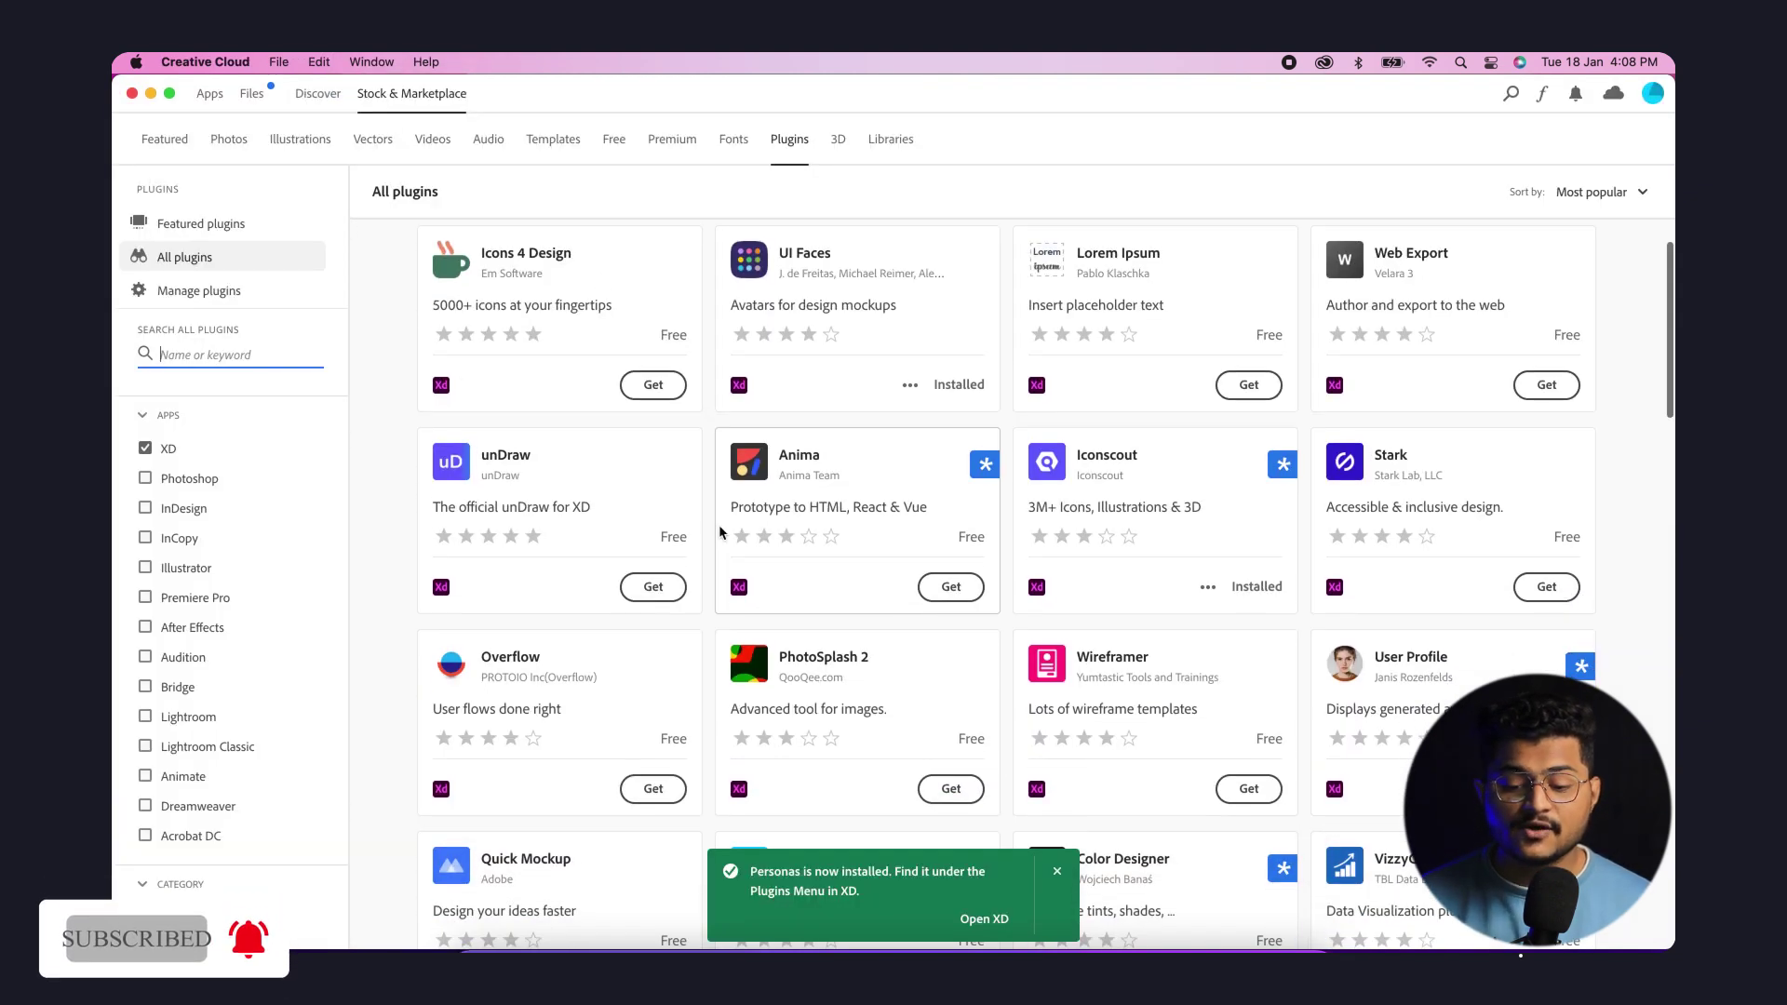
pyautogui.scroll(-4, 726, 558)
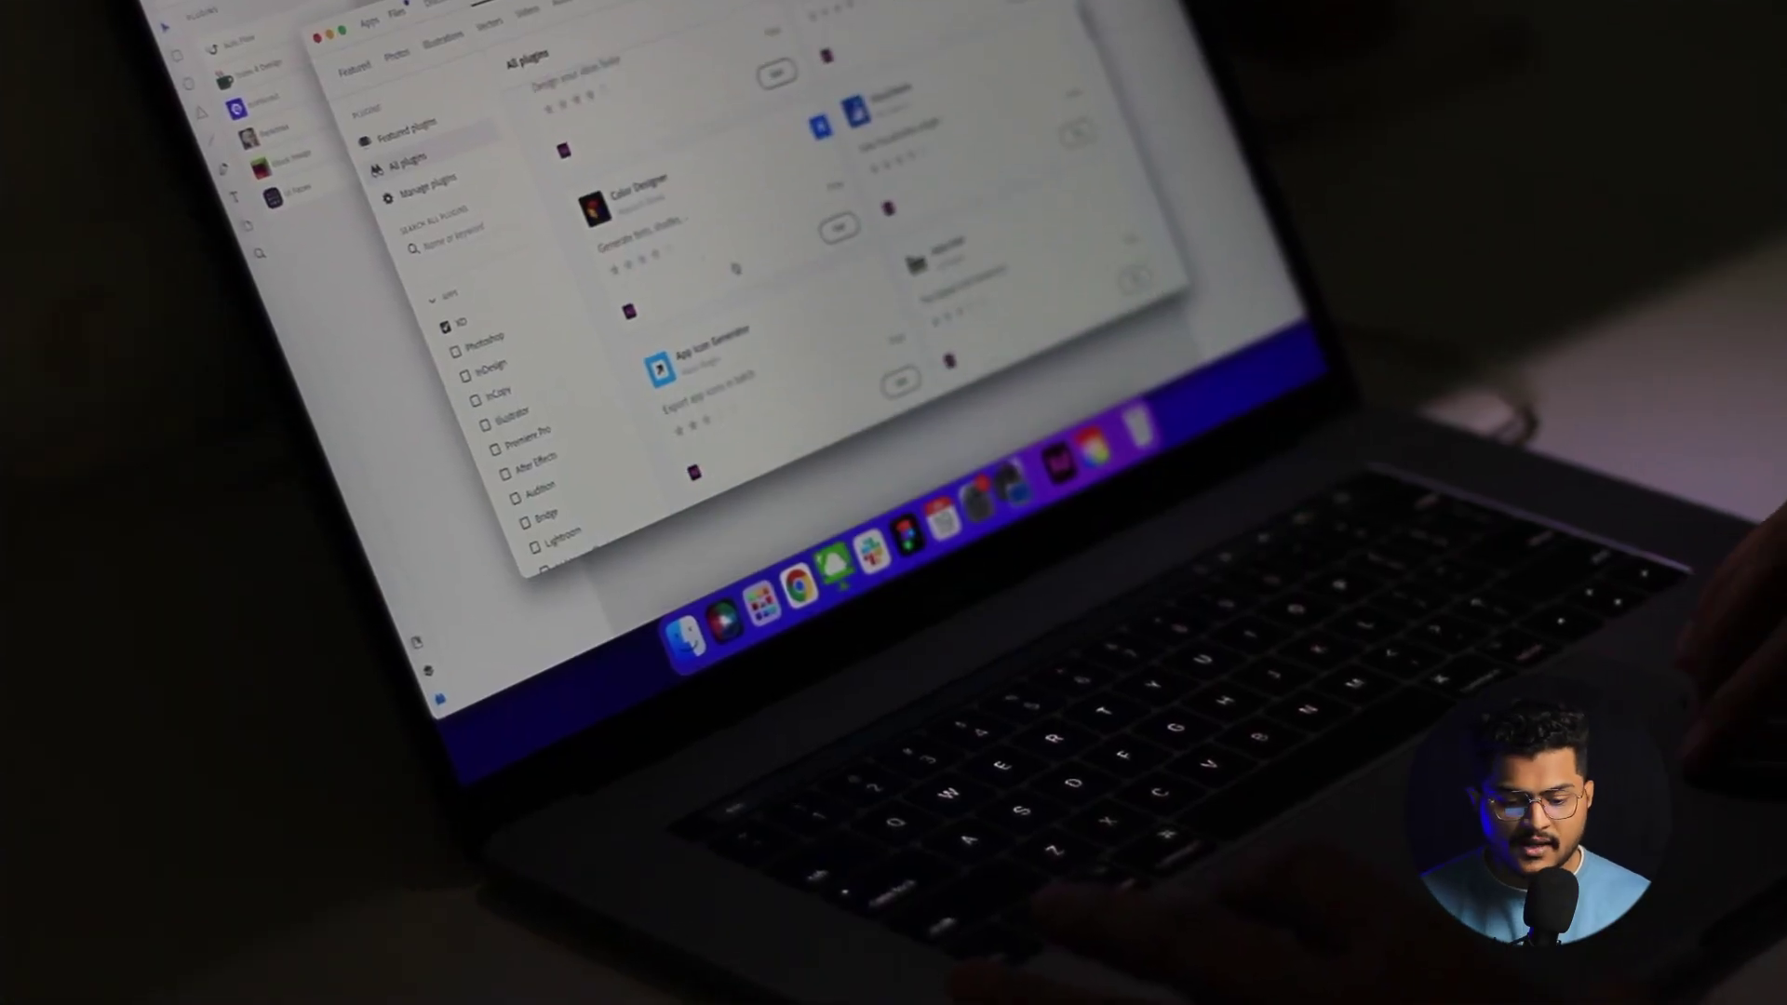
pyautogui.scroll(-4, 726, 280)
pyautogui.scroll(-4, 731, 260)
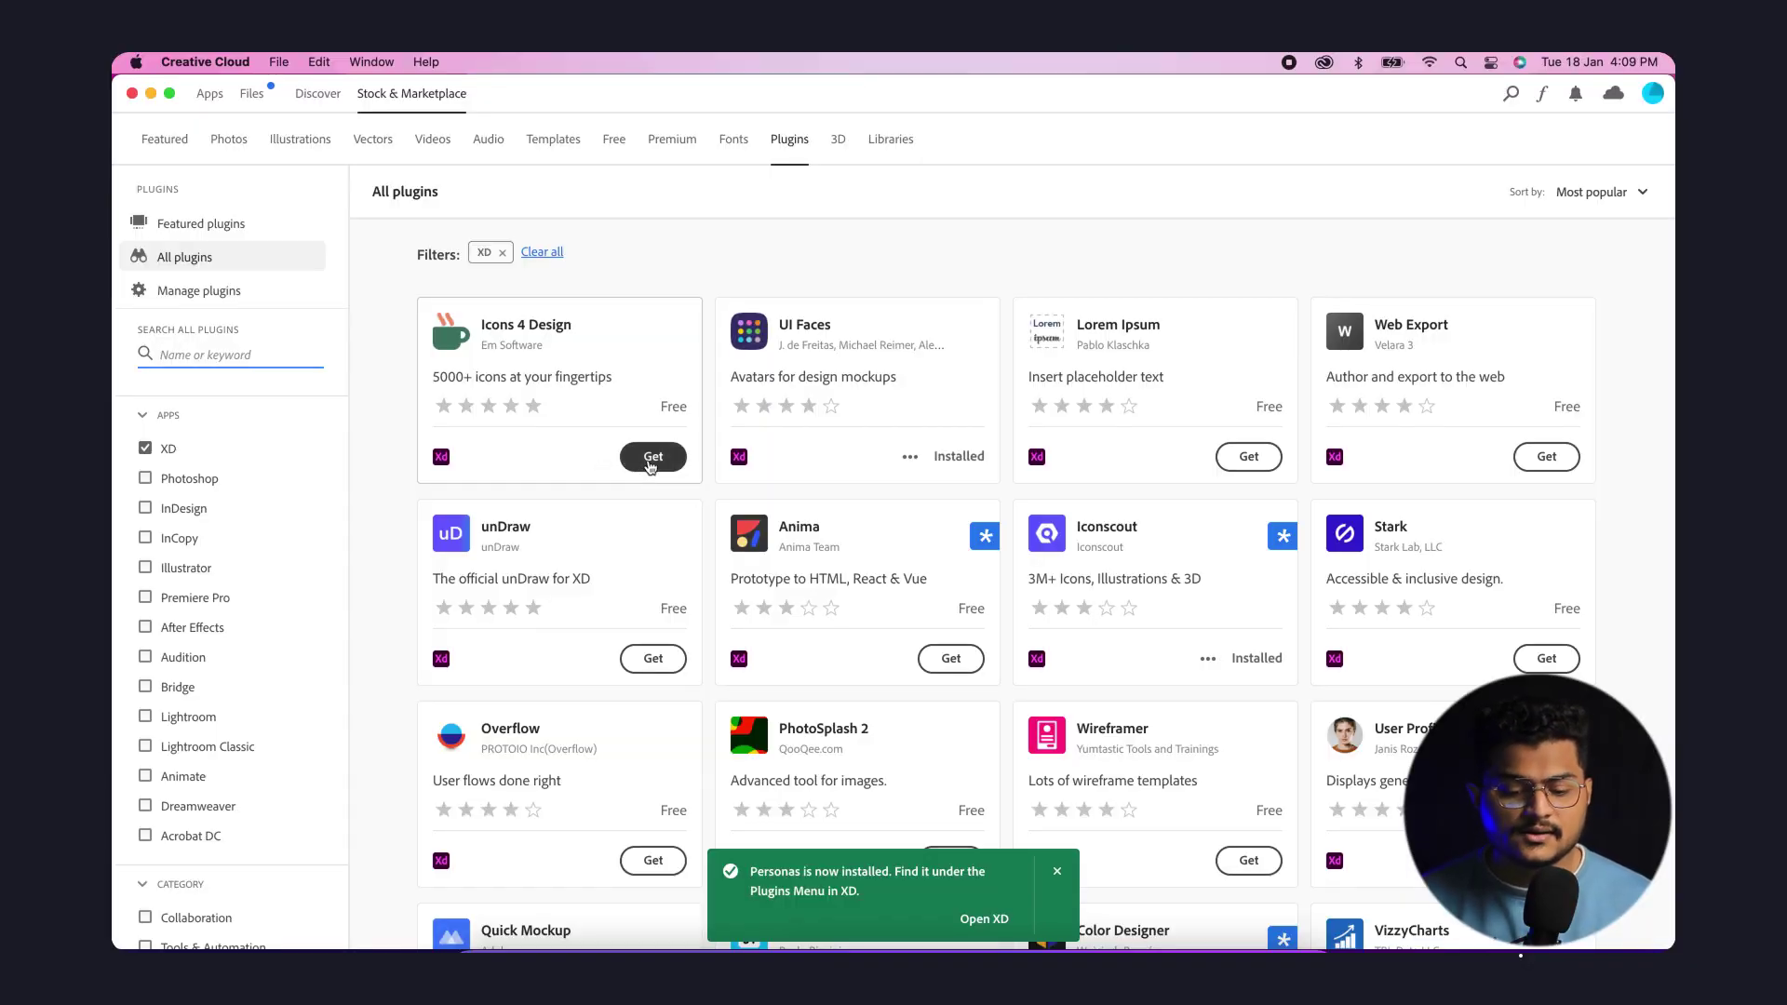
pyautogui.click(649, 459)
pyautogui.click(1156, 627)
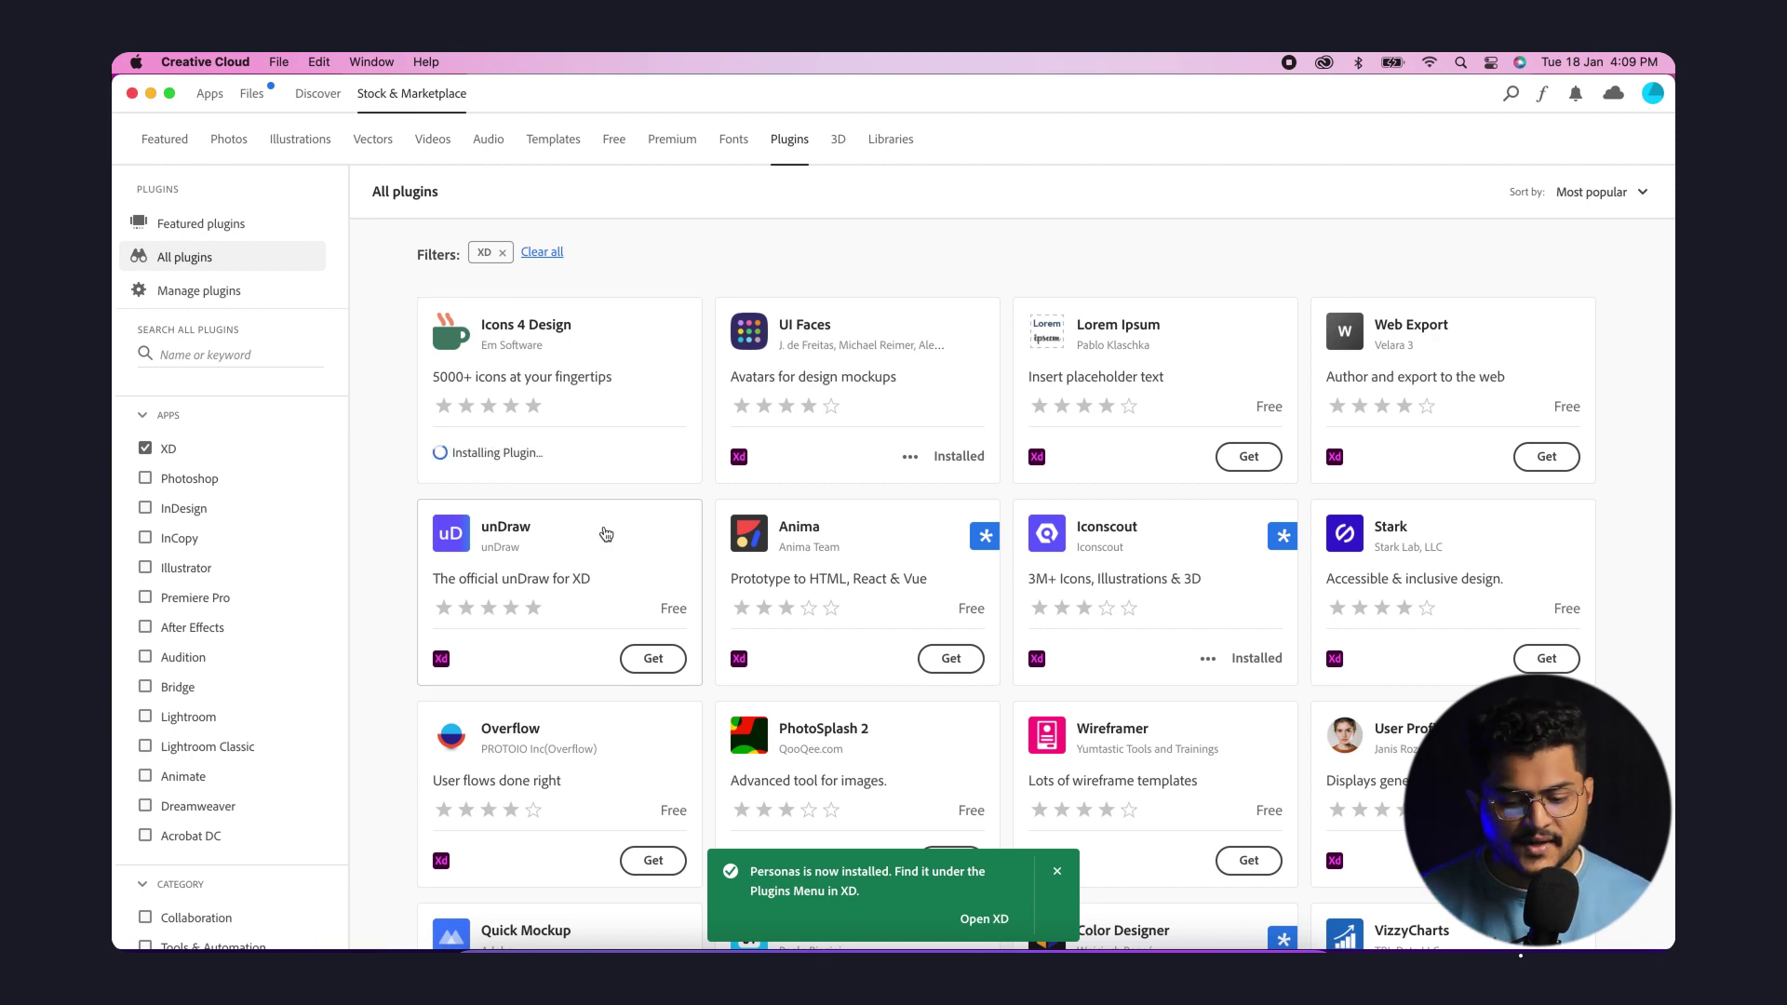
# Step: Return to the XD document and show the installed Plugins panel beside the artboard
pyautogui.click(1209, 943)
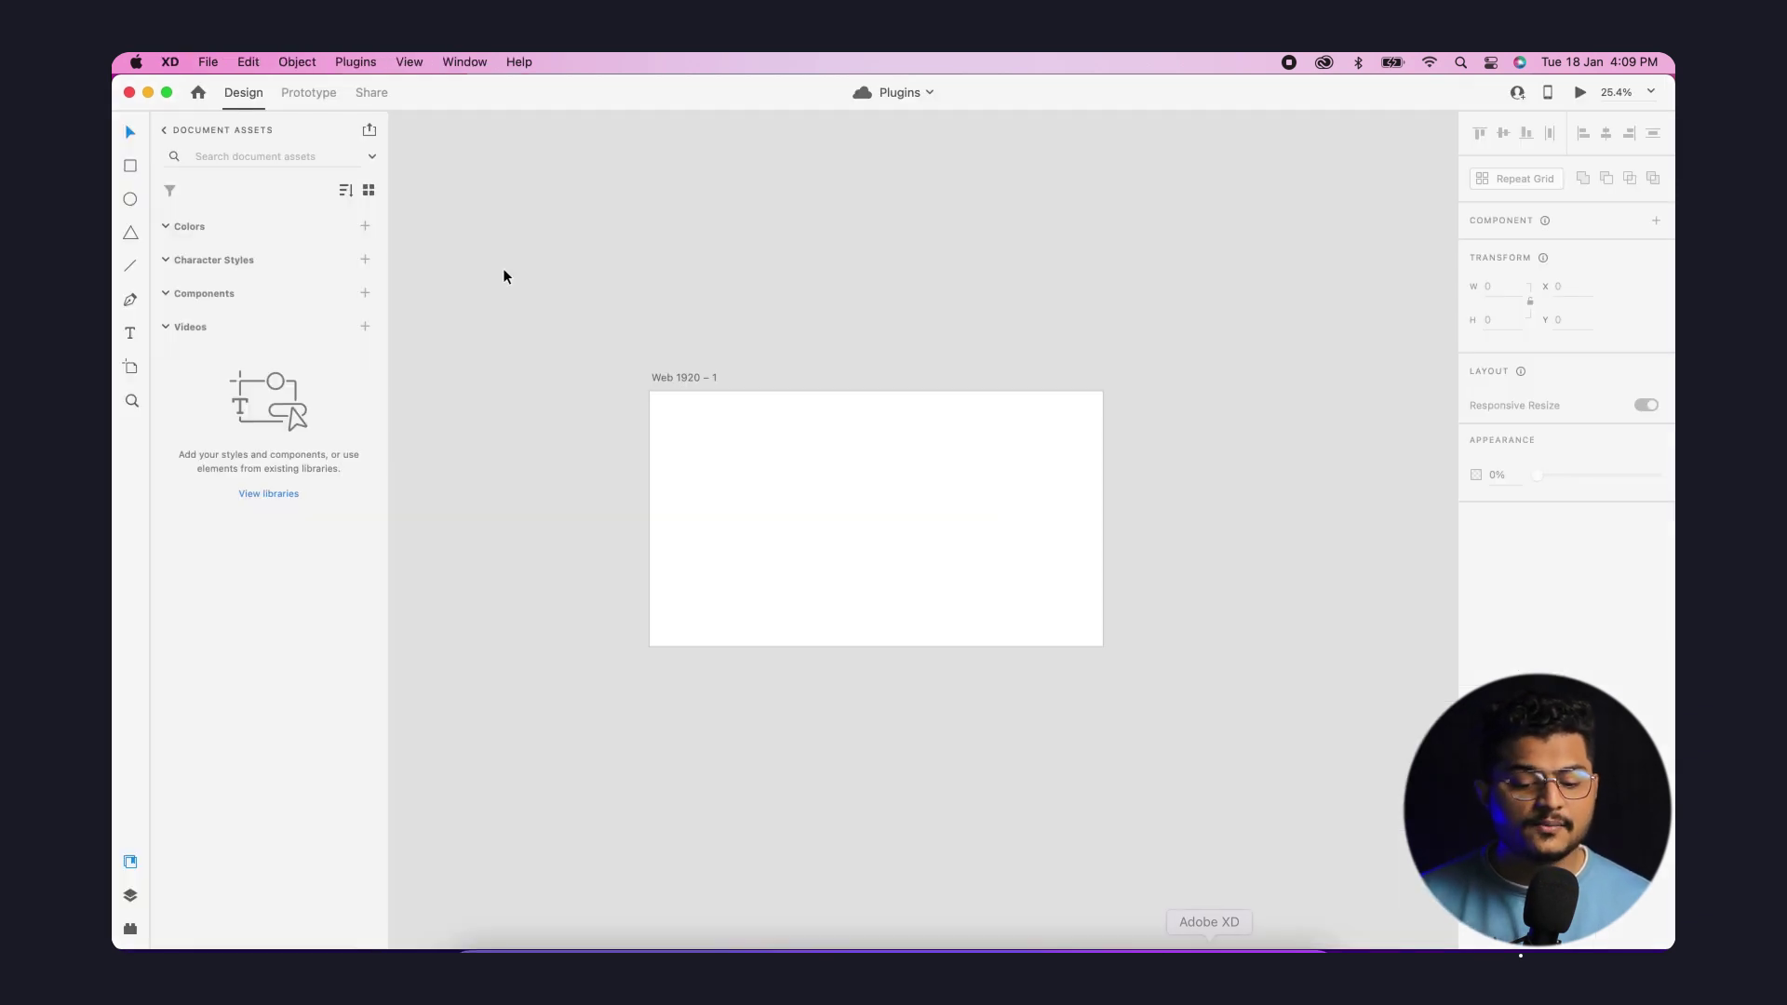
pyautogui.click(358, 63)
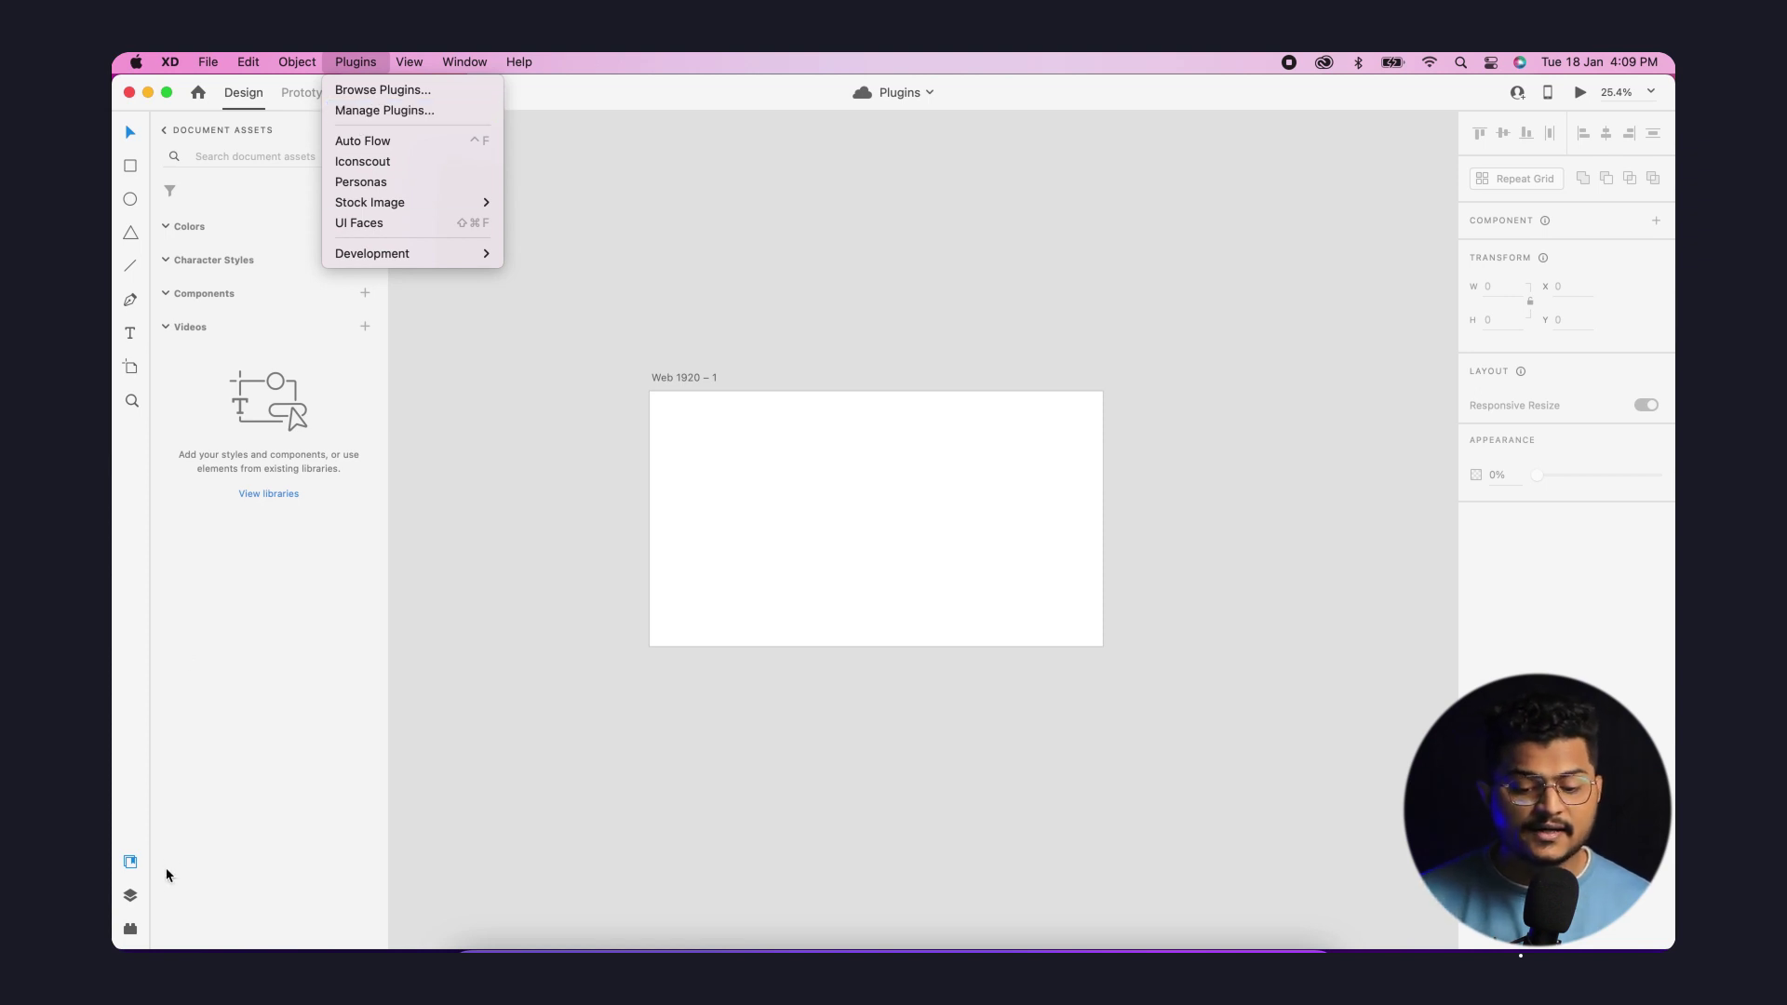
pyautogui.click(132, 932)
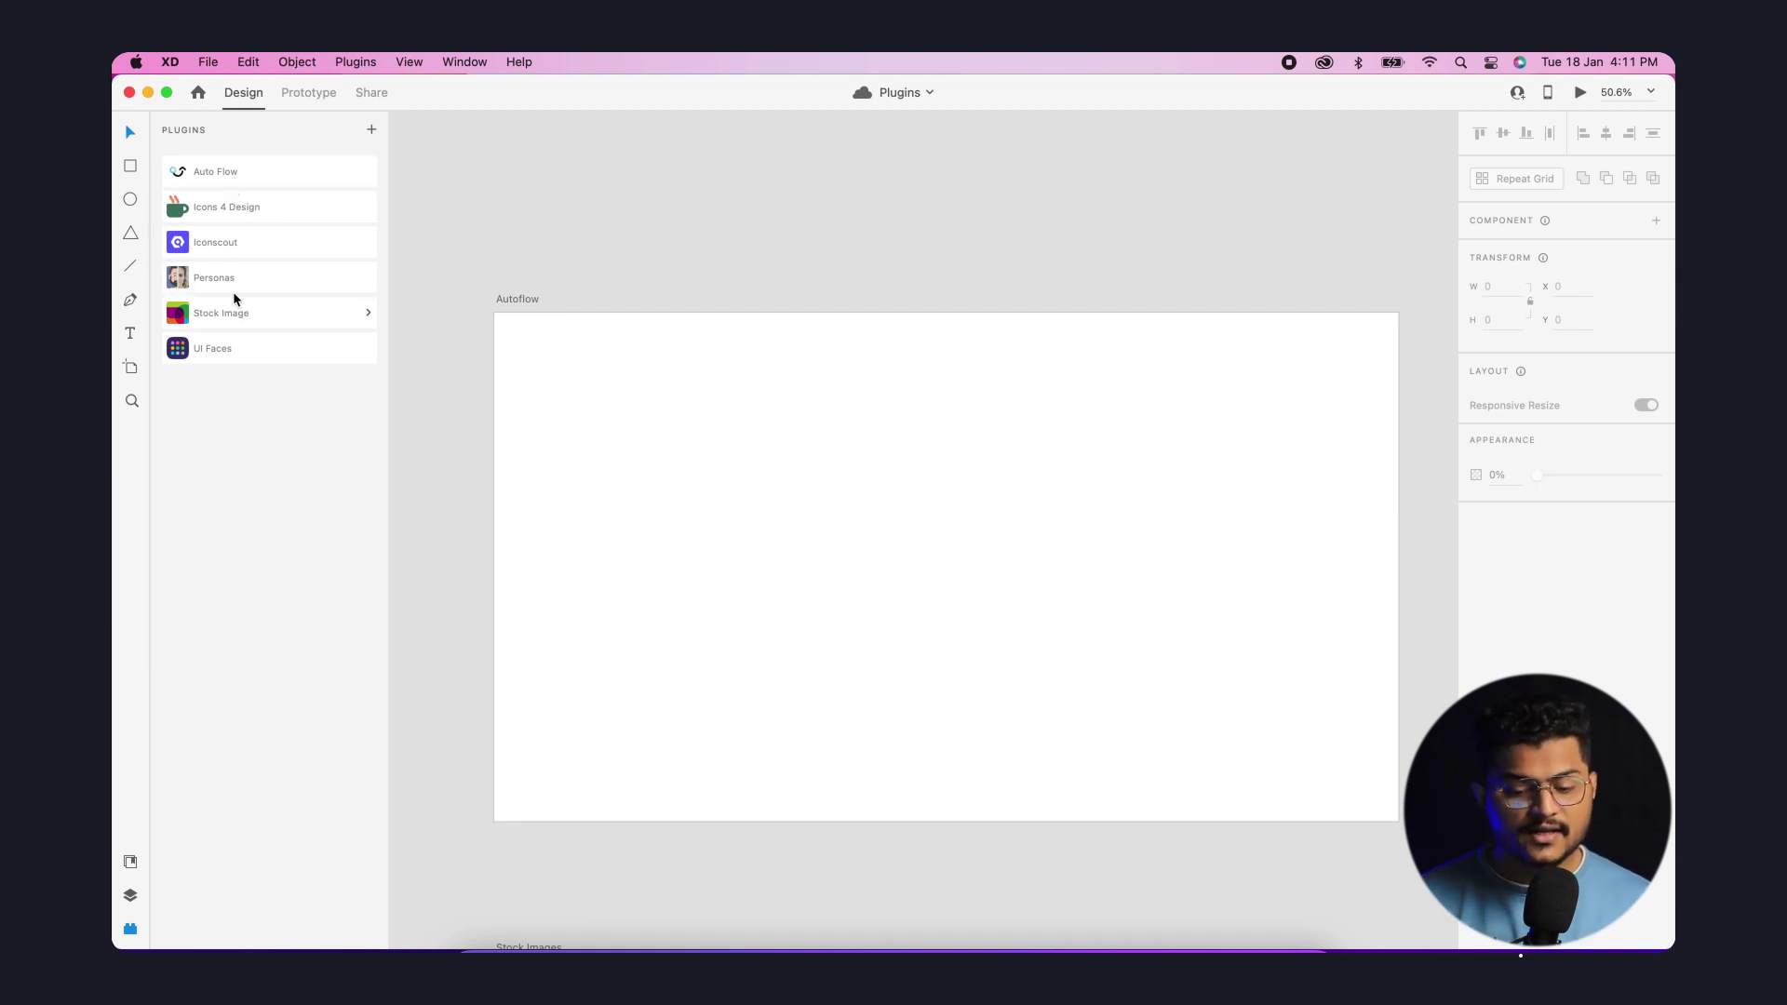
# Step: Drop an Auto Flow blog template onto the artboard, then centre and enlarge the module
pyautogui.click(235, 176)
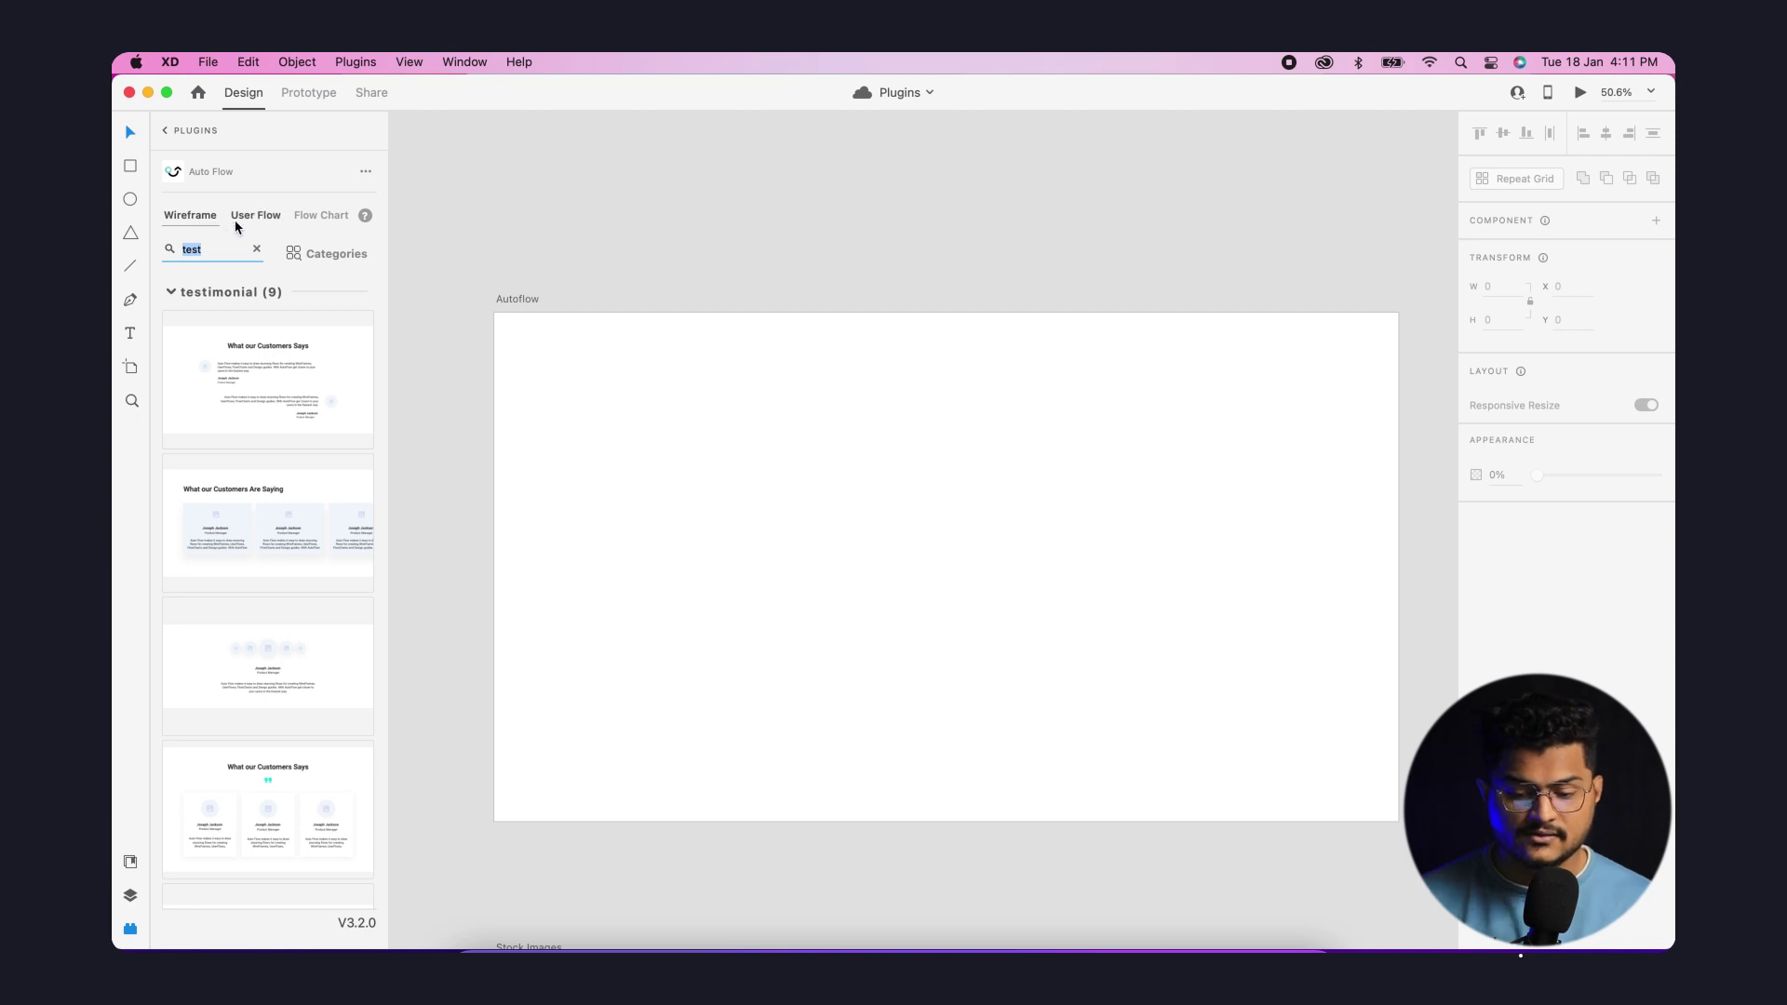
pyautogui.scroll(-5, 233, 420)
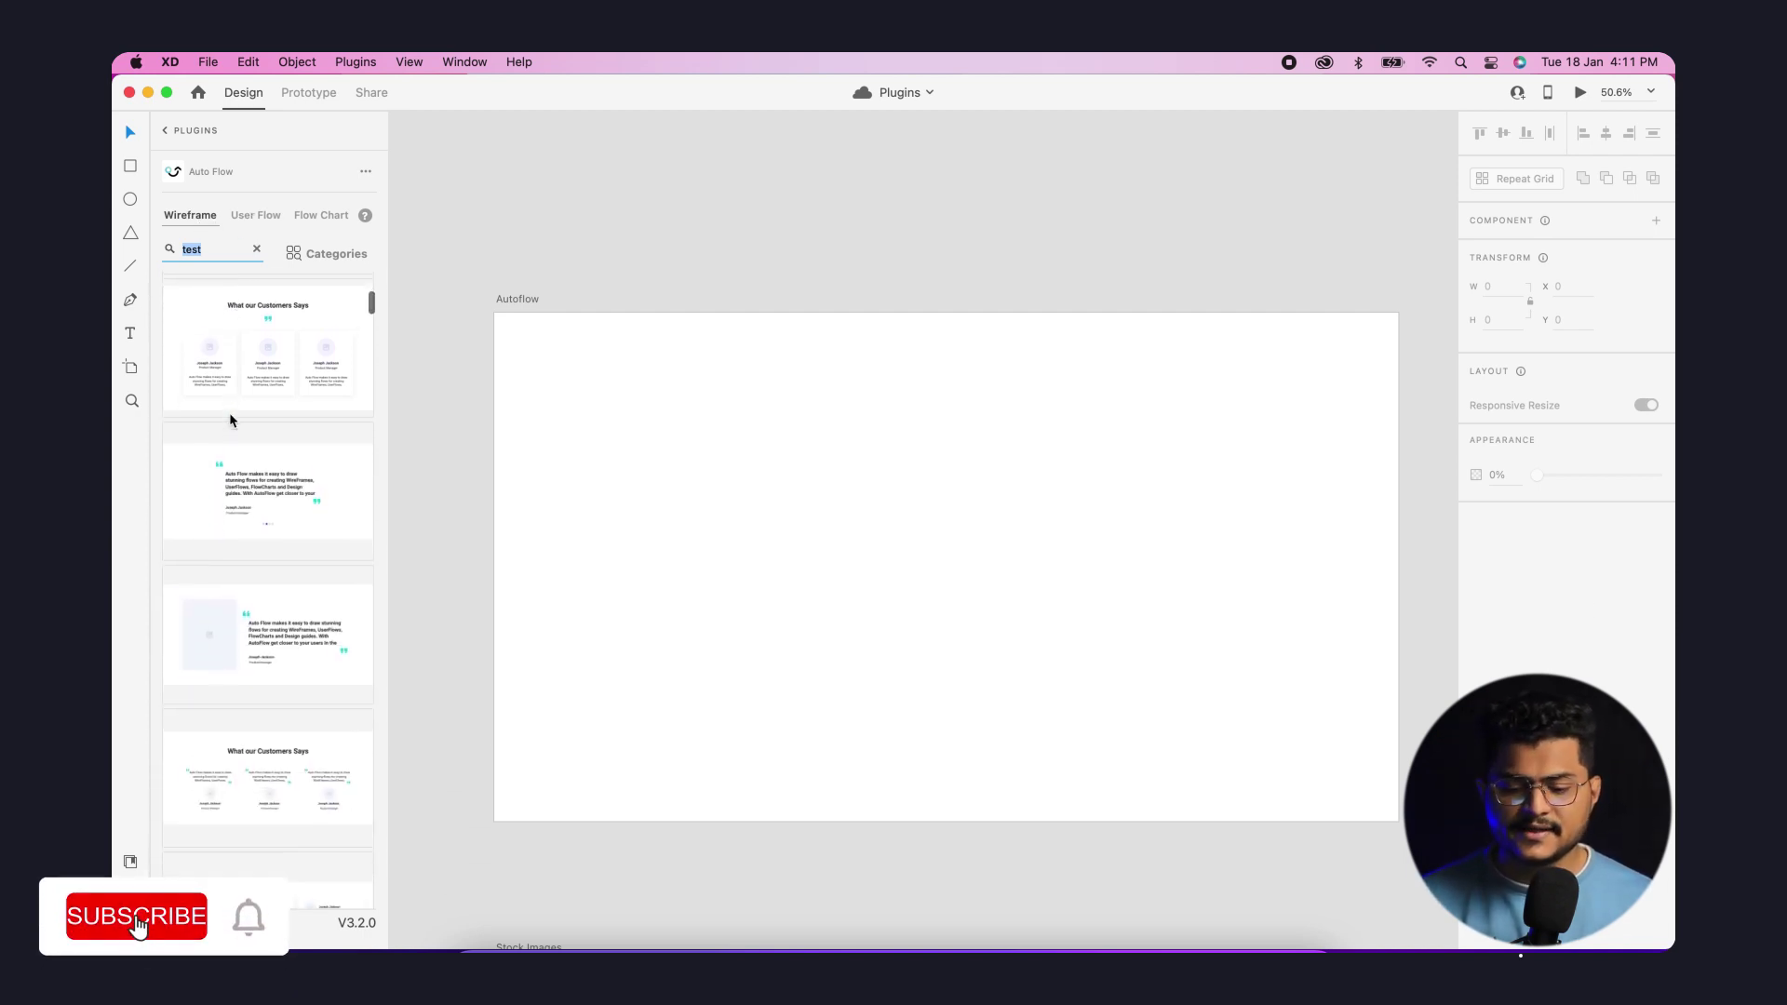
pyautogui.scroll(-1, 231, 419)
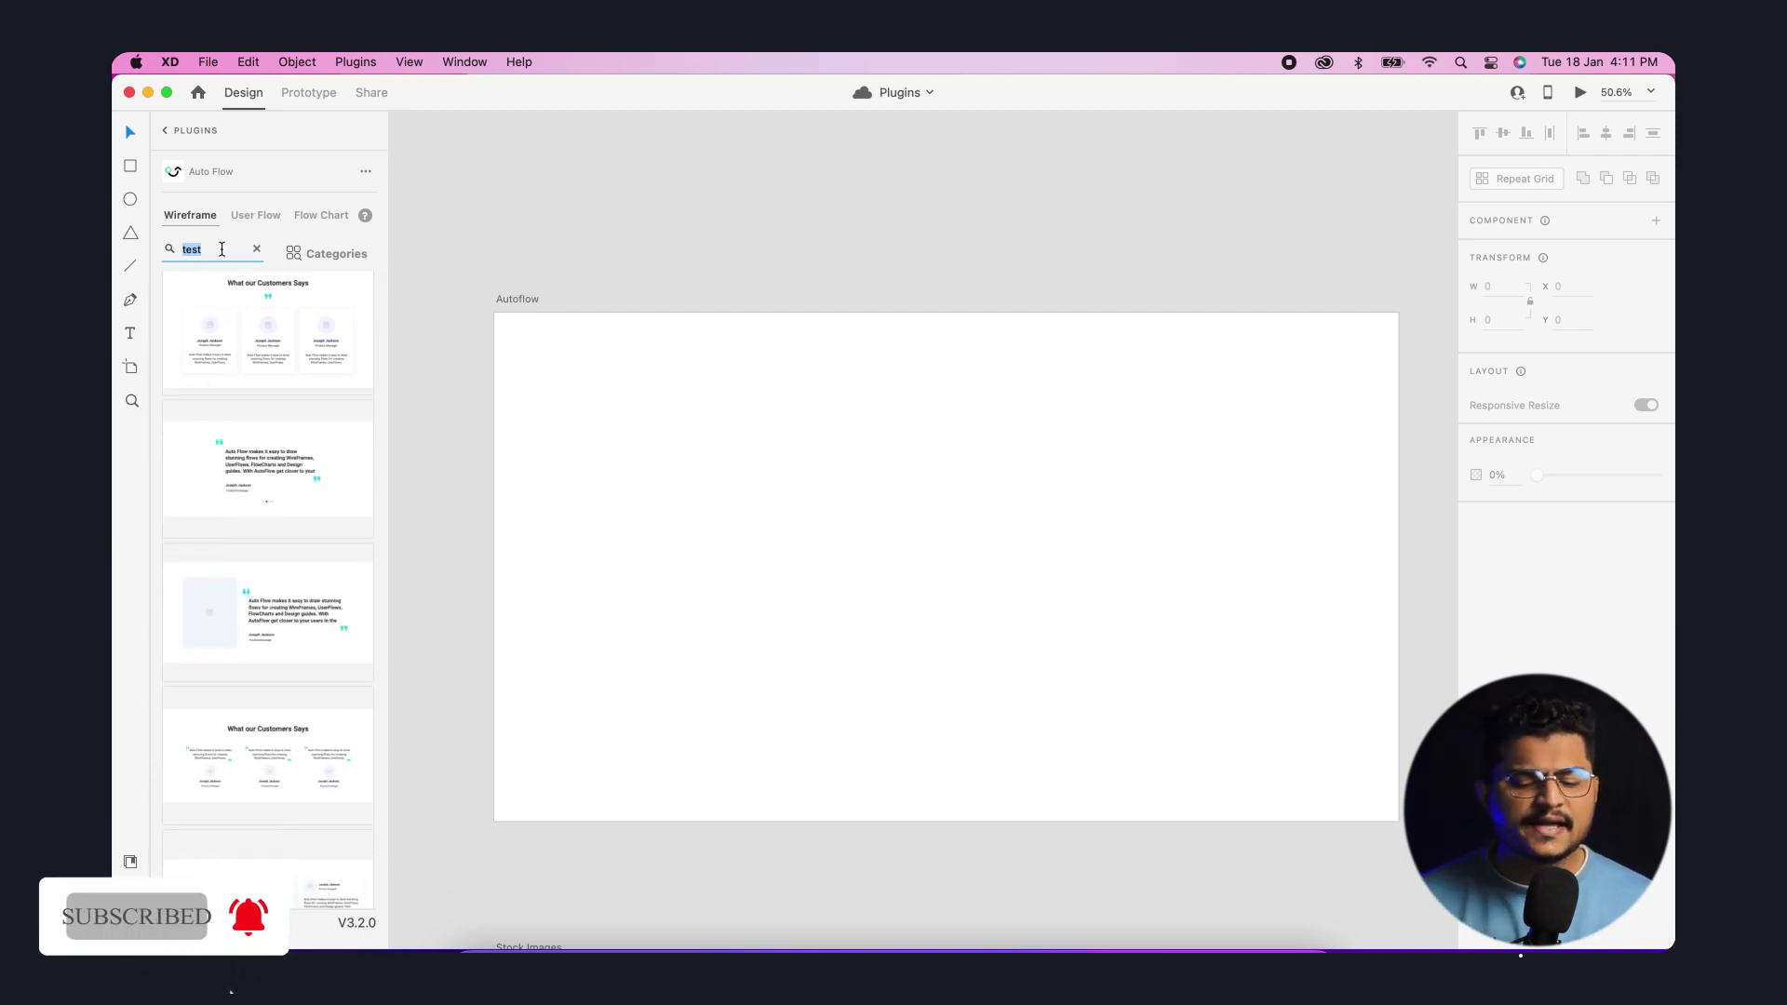
pyautogui.write('blog')
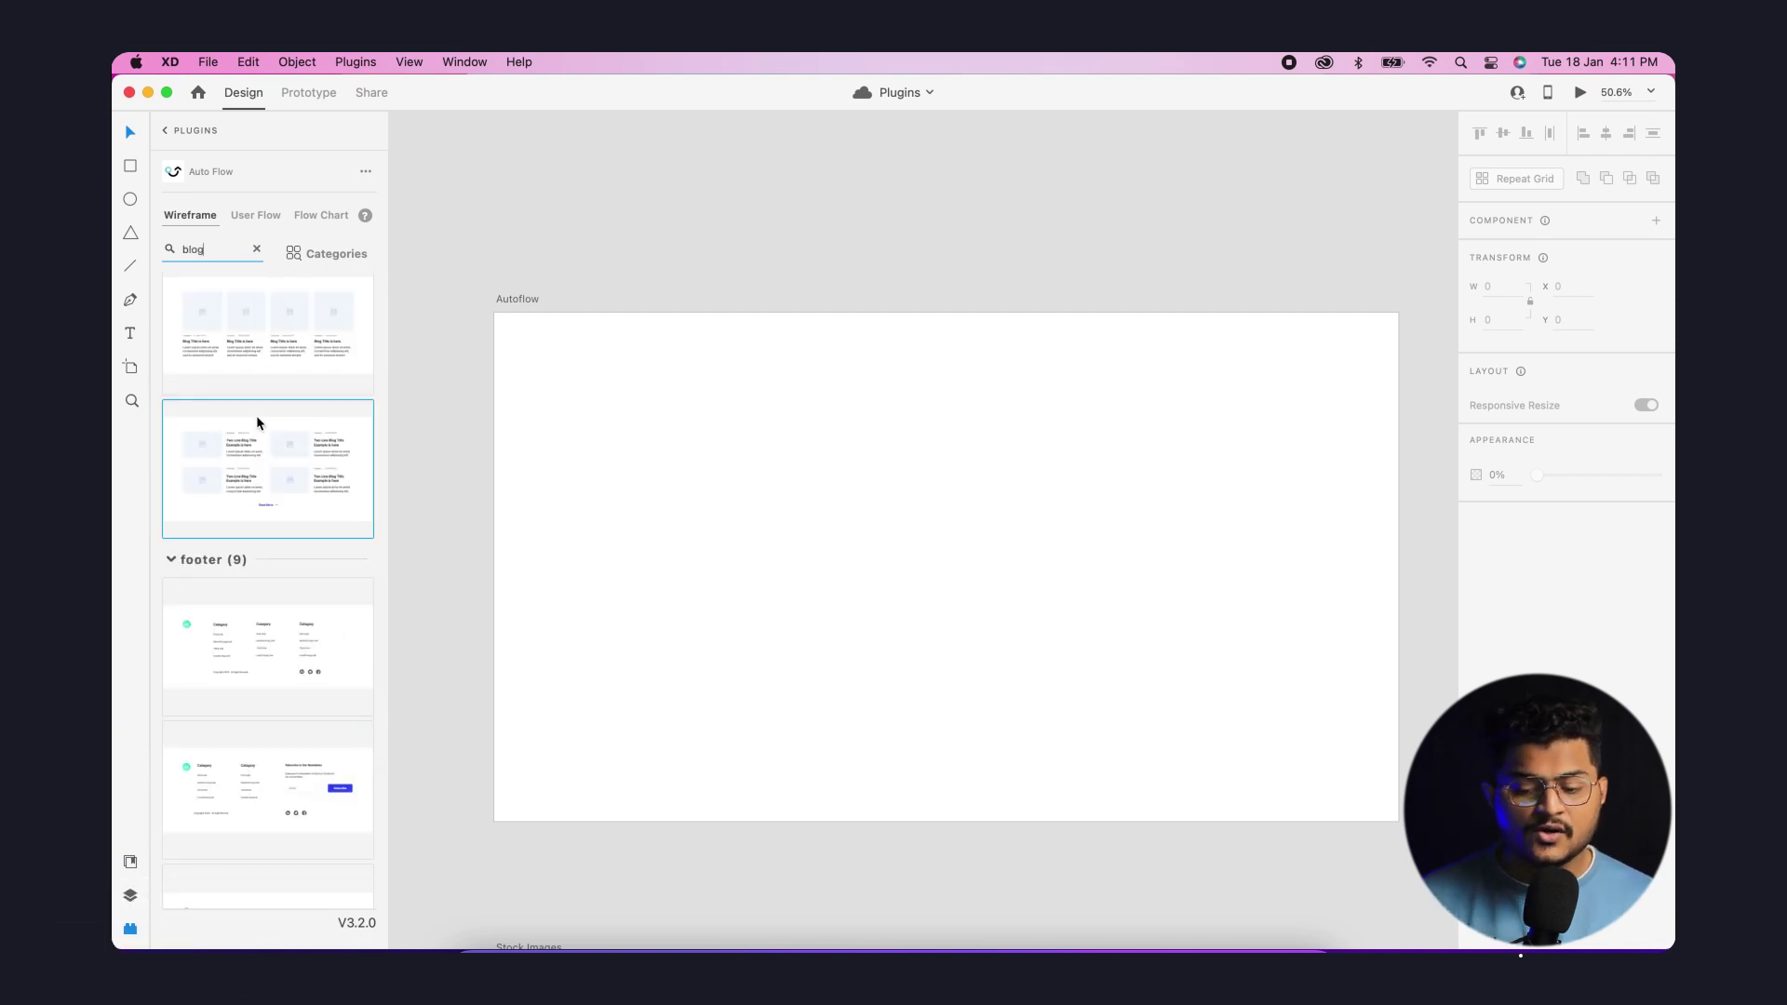
pyautogui.moveTo(269, 480); pyautogui.dragTo(870, 533)
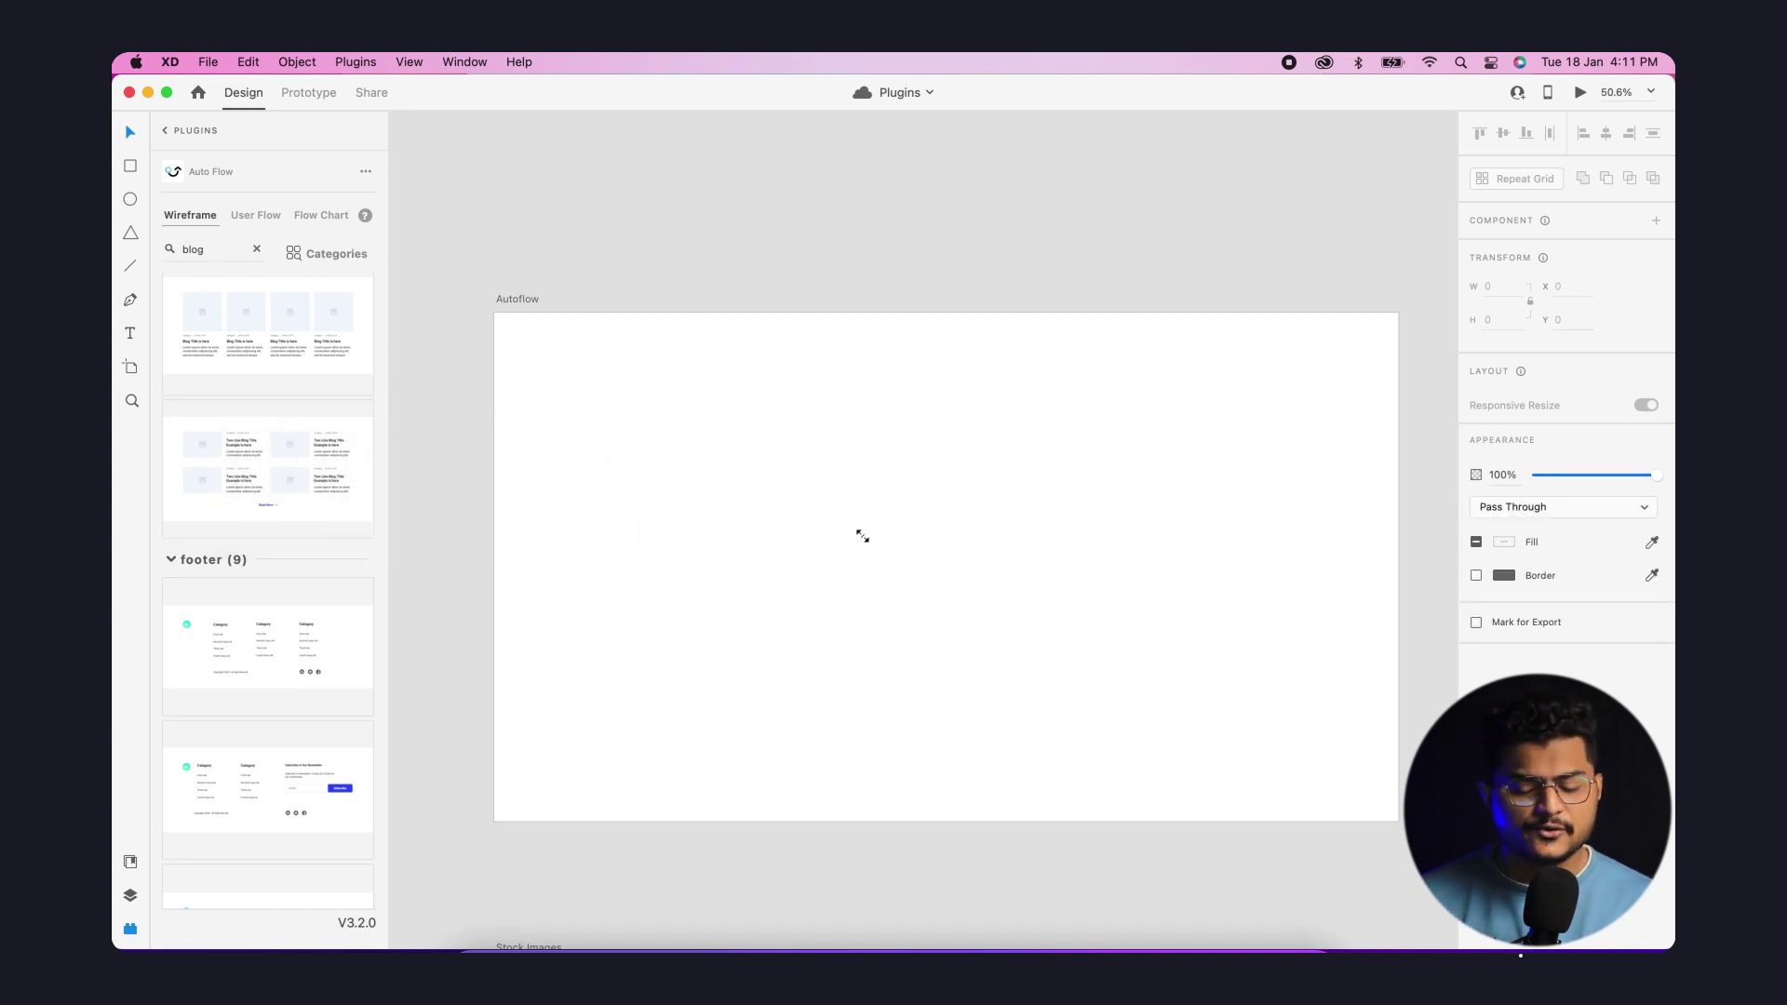
pyautogui.moveTo(996, 598); pyautogui.dragTo(730, 466)
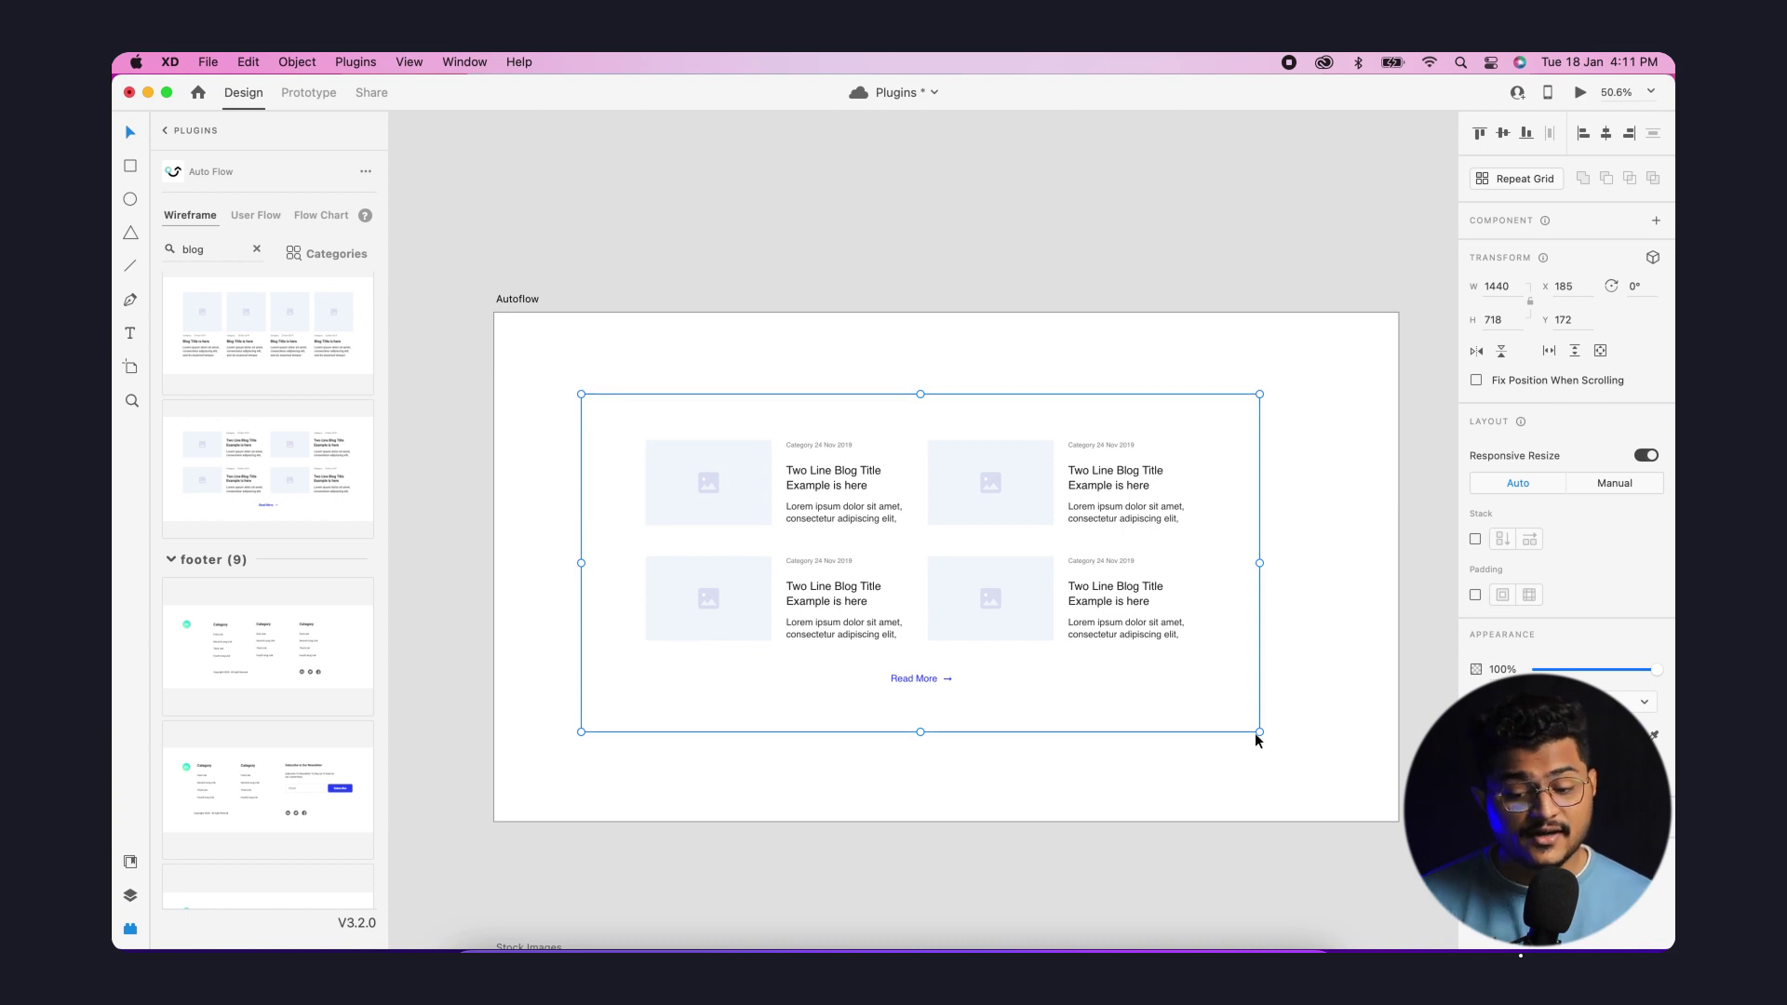
pyautogui.moveTo(1261, 731); pyautogui.dragTo(1398, 800)
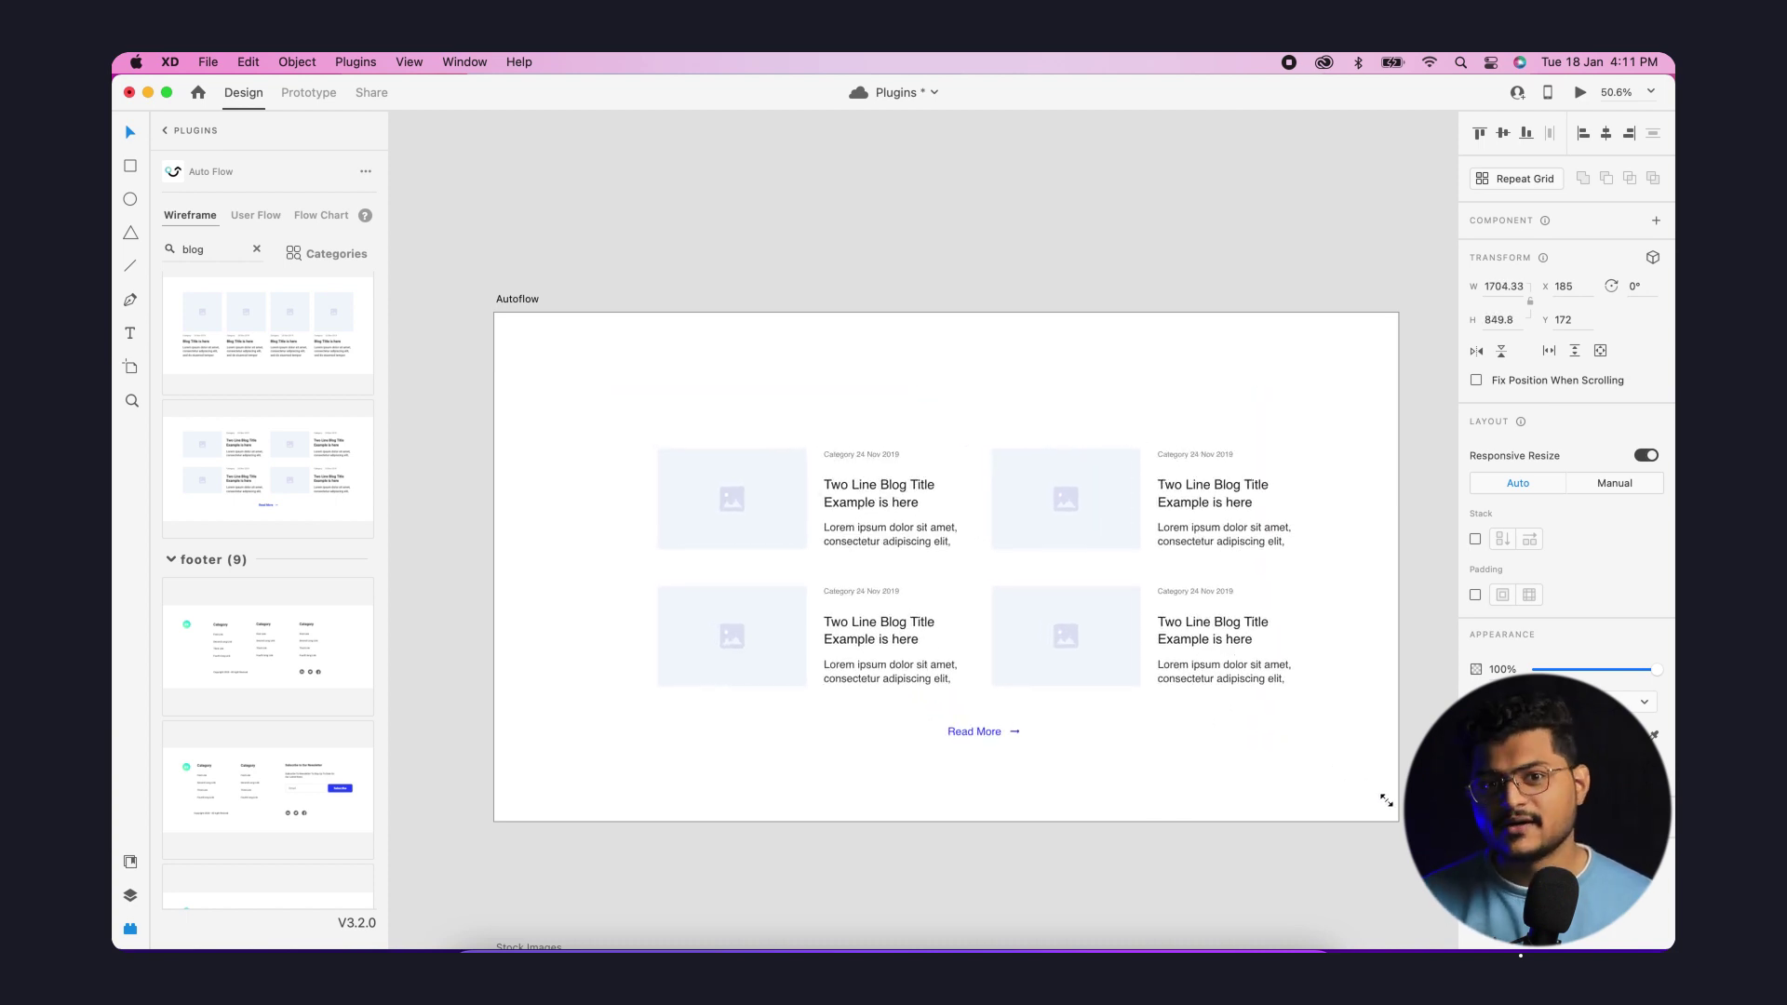
pyautogui.moveTo(1095, 550); pyautogui.dragTo(1048, 531)
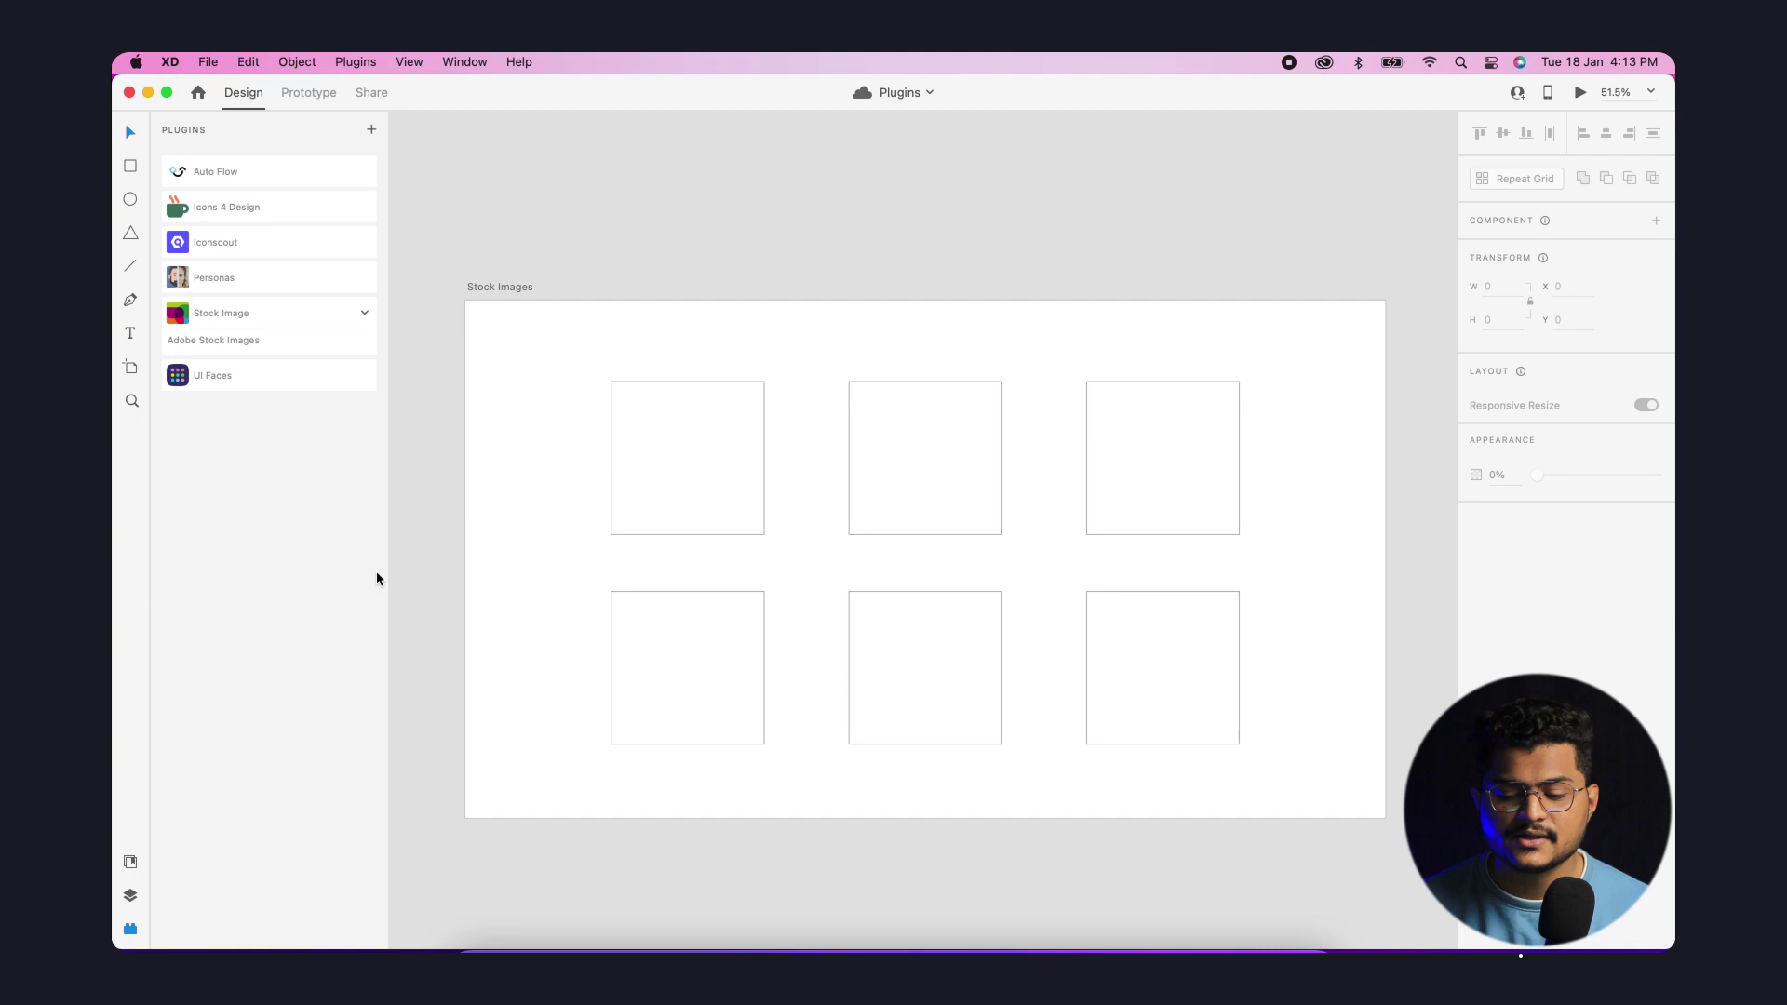
# Step: Use the Stock Image plugin to apply six chosen photos to the six selected squares
pyautogui.click(246, 313)
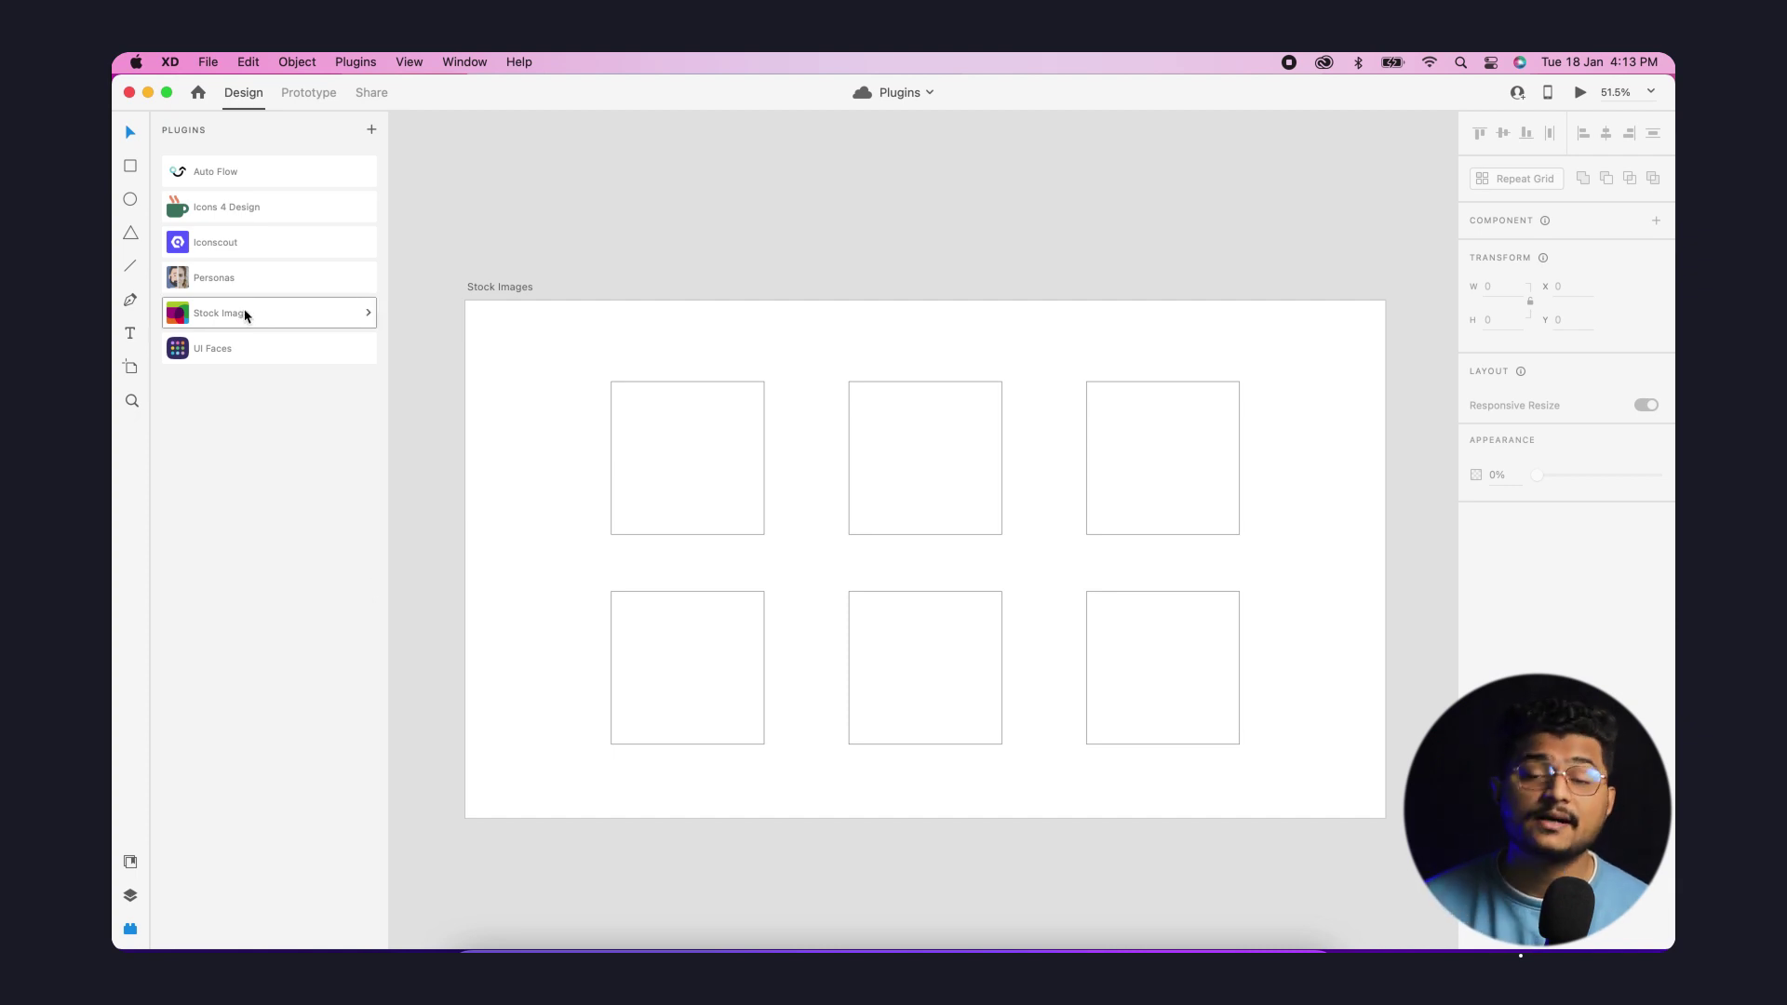
pyautogui.click(210, 323)
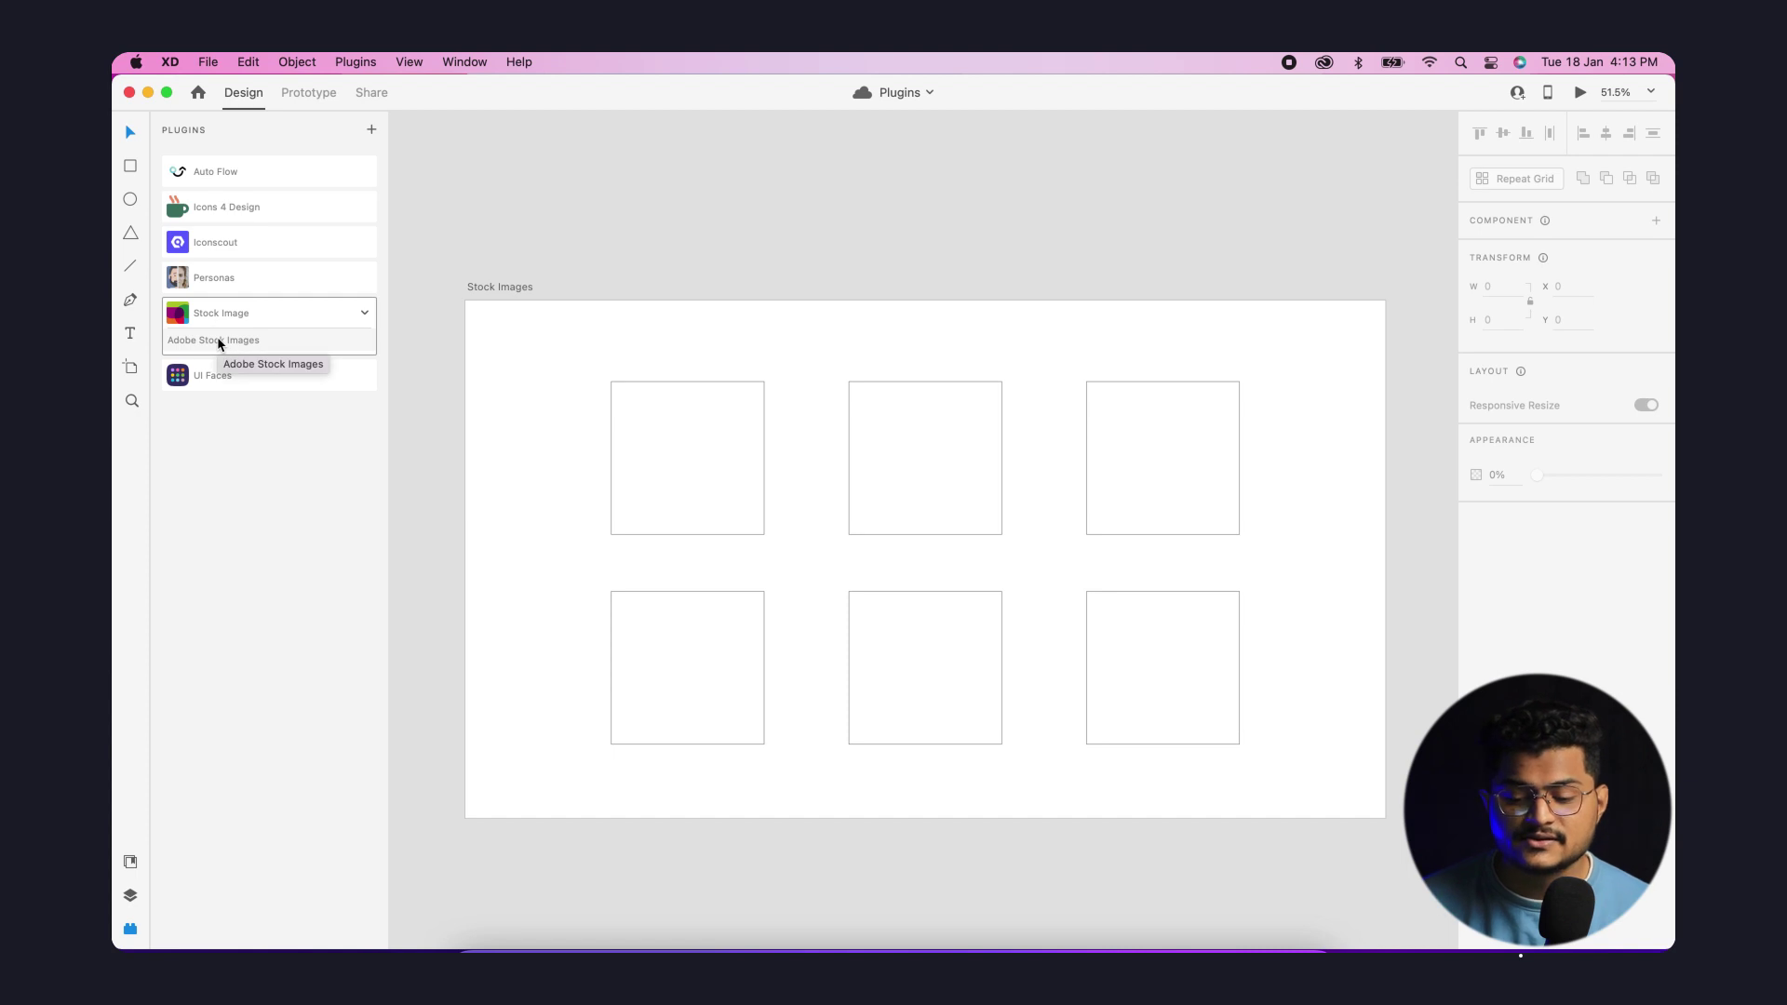
pyautogui.click(218, 343)
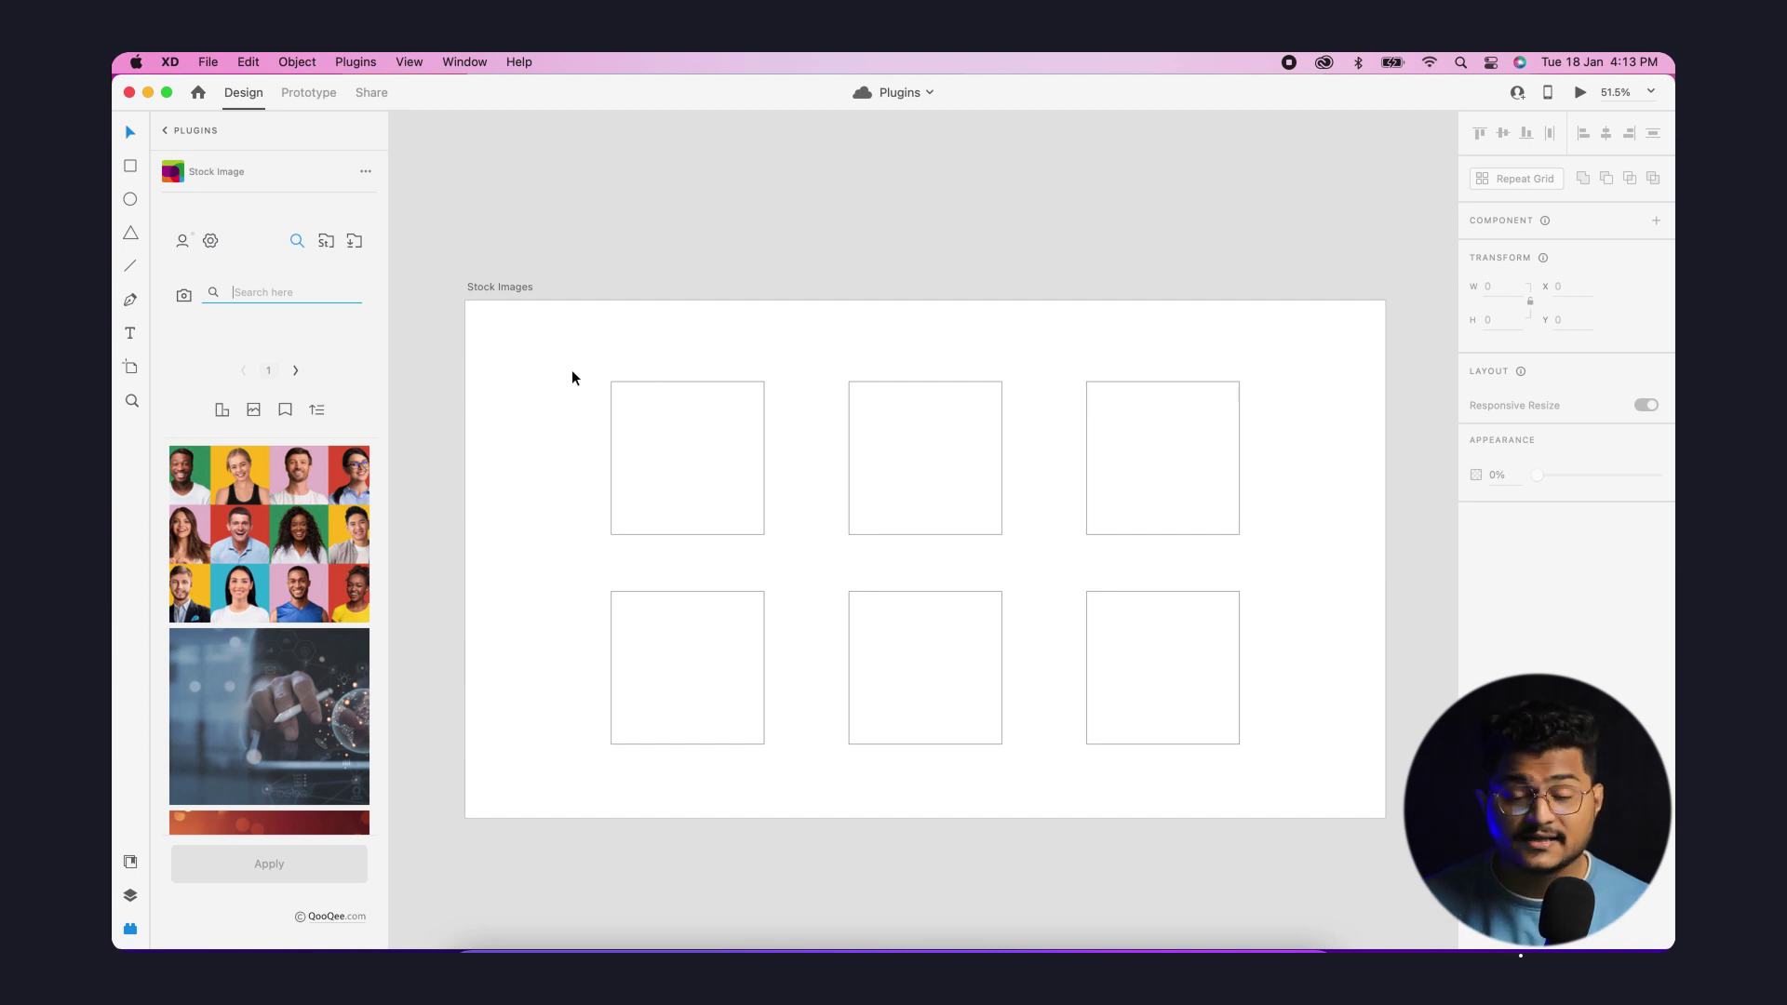
pyautogui.moveTo(551, 374); pyautogui.dragTo(1184, 742)
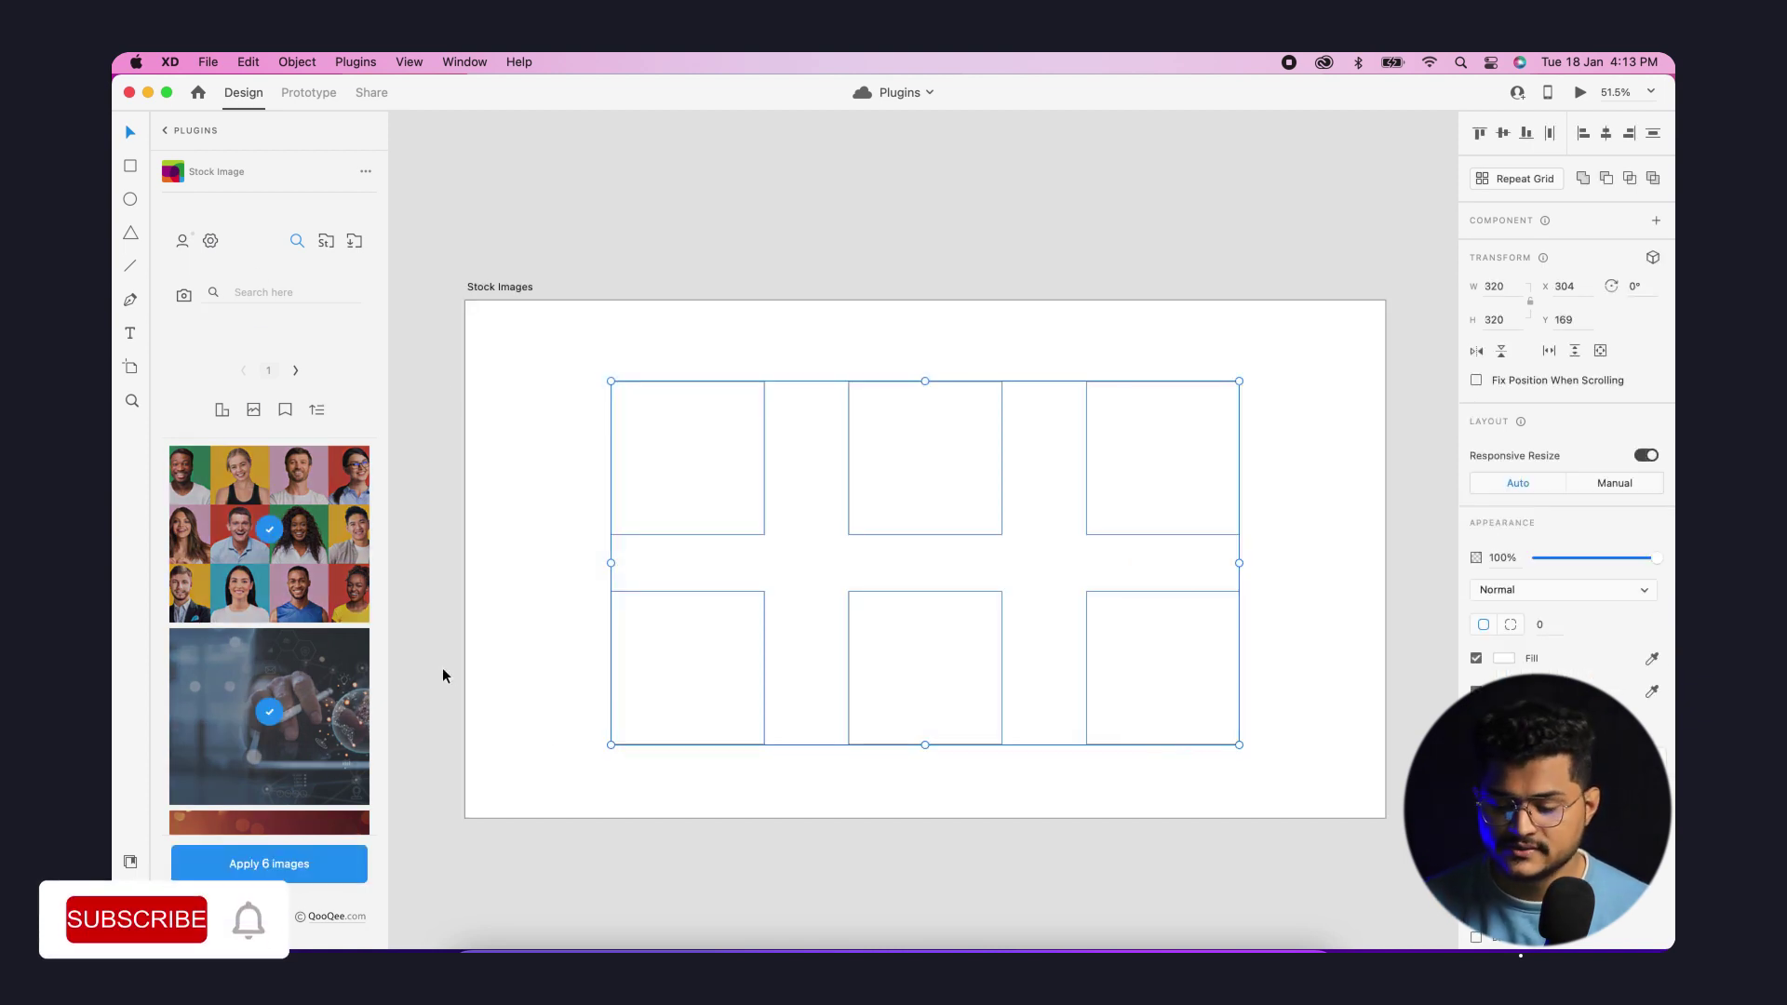
pyautogui.click(268, 862)
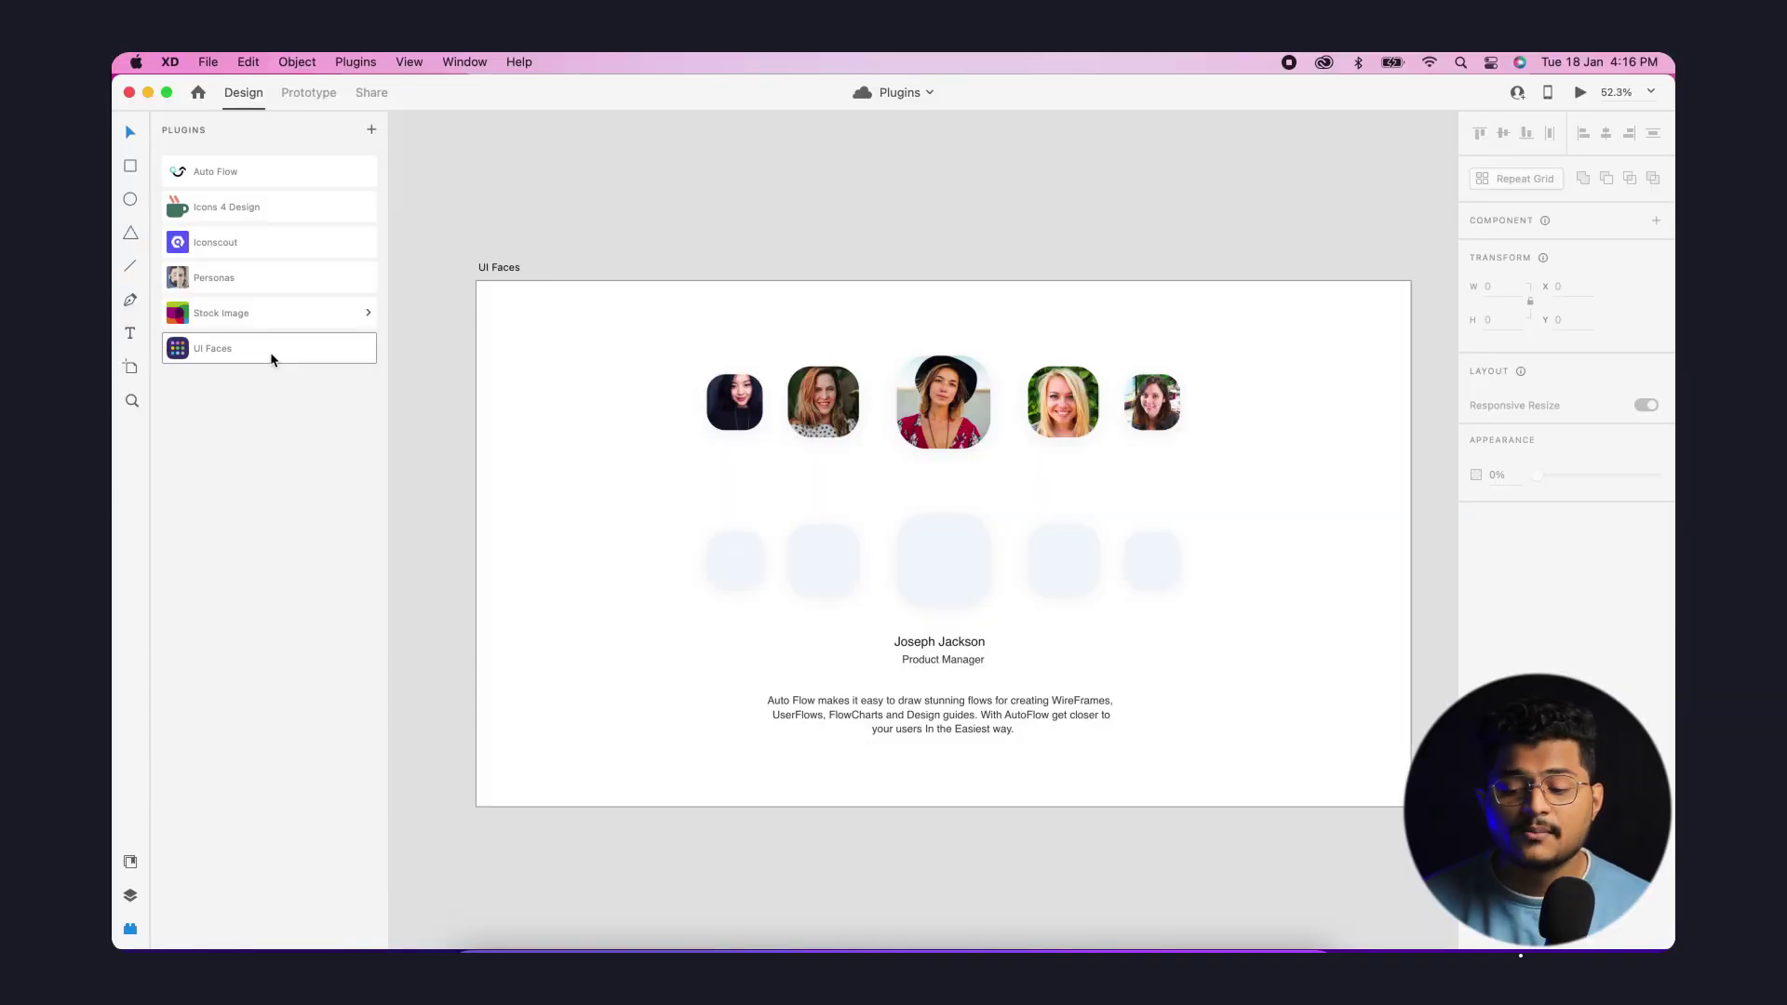
# Step: Apply random UI Faces portraits to the five selected avatar placeholders and show the filters
pyautogui.click(272, 349)
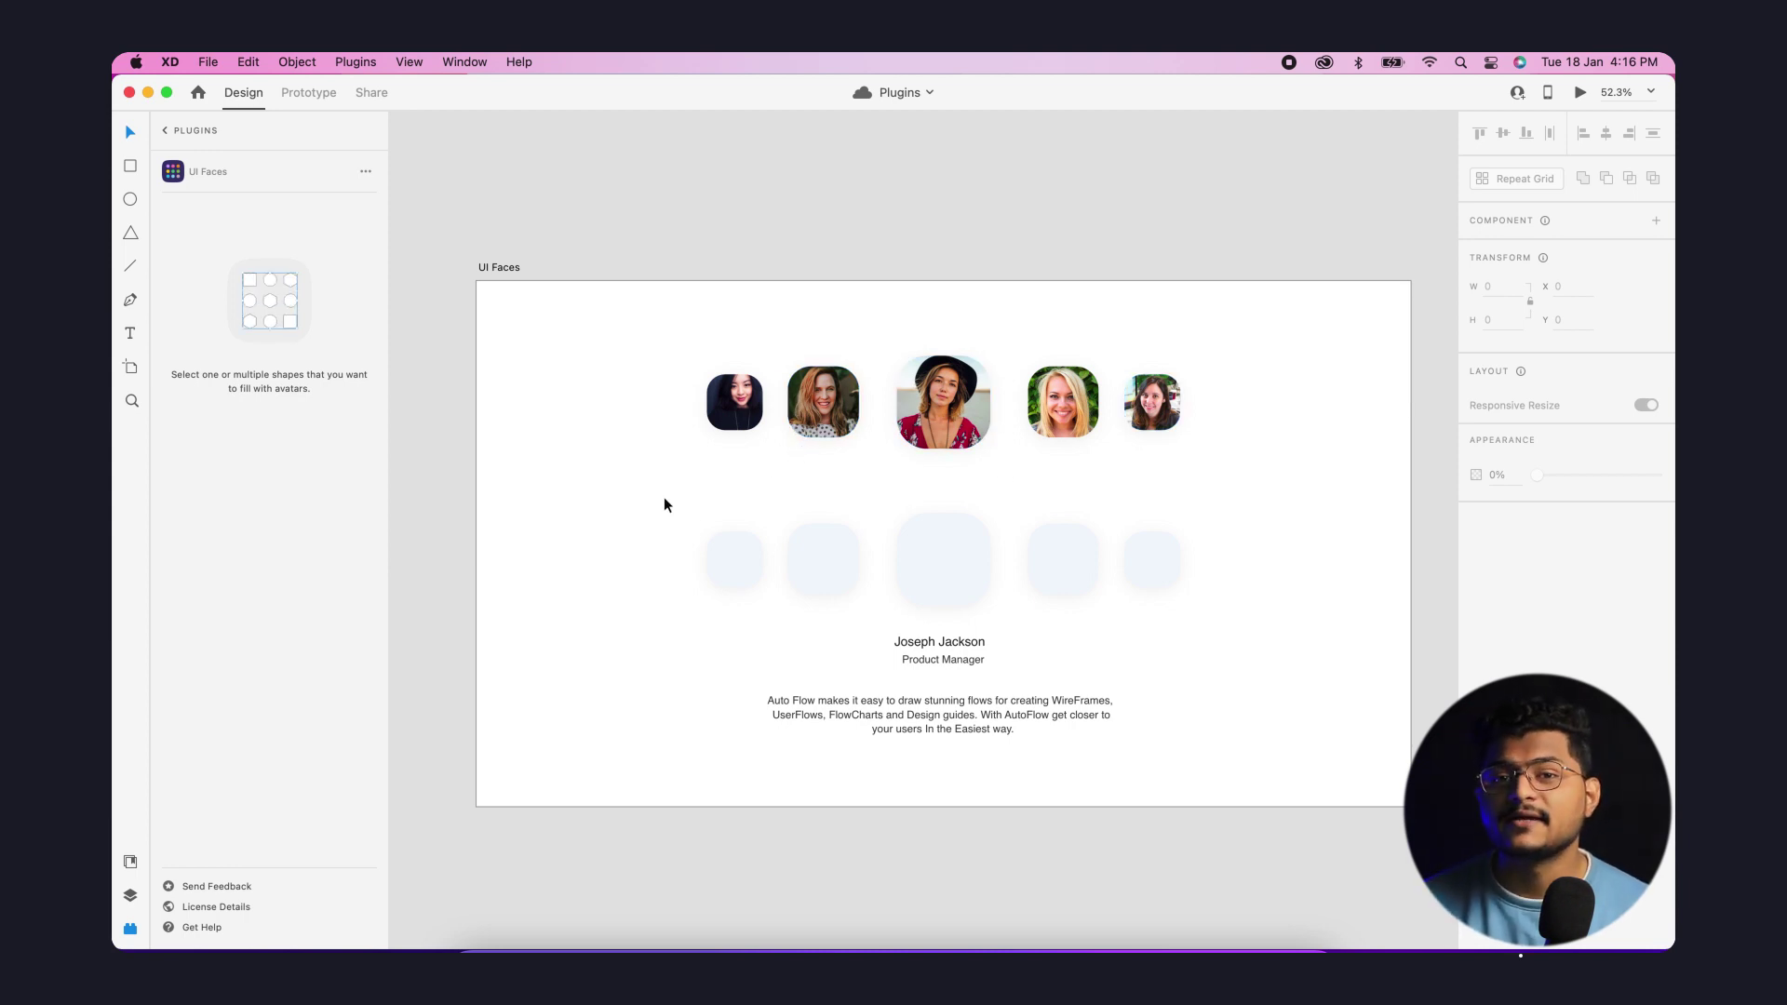
pyautogui.moveTo(665, 505); pyautogui.dragTo(1195, 588)
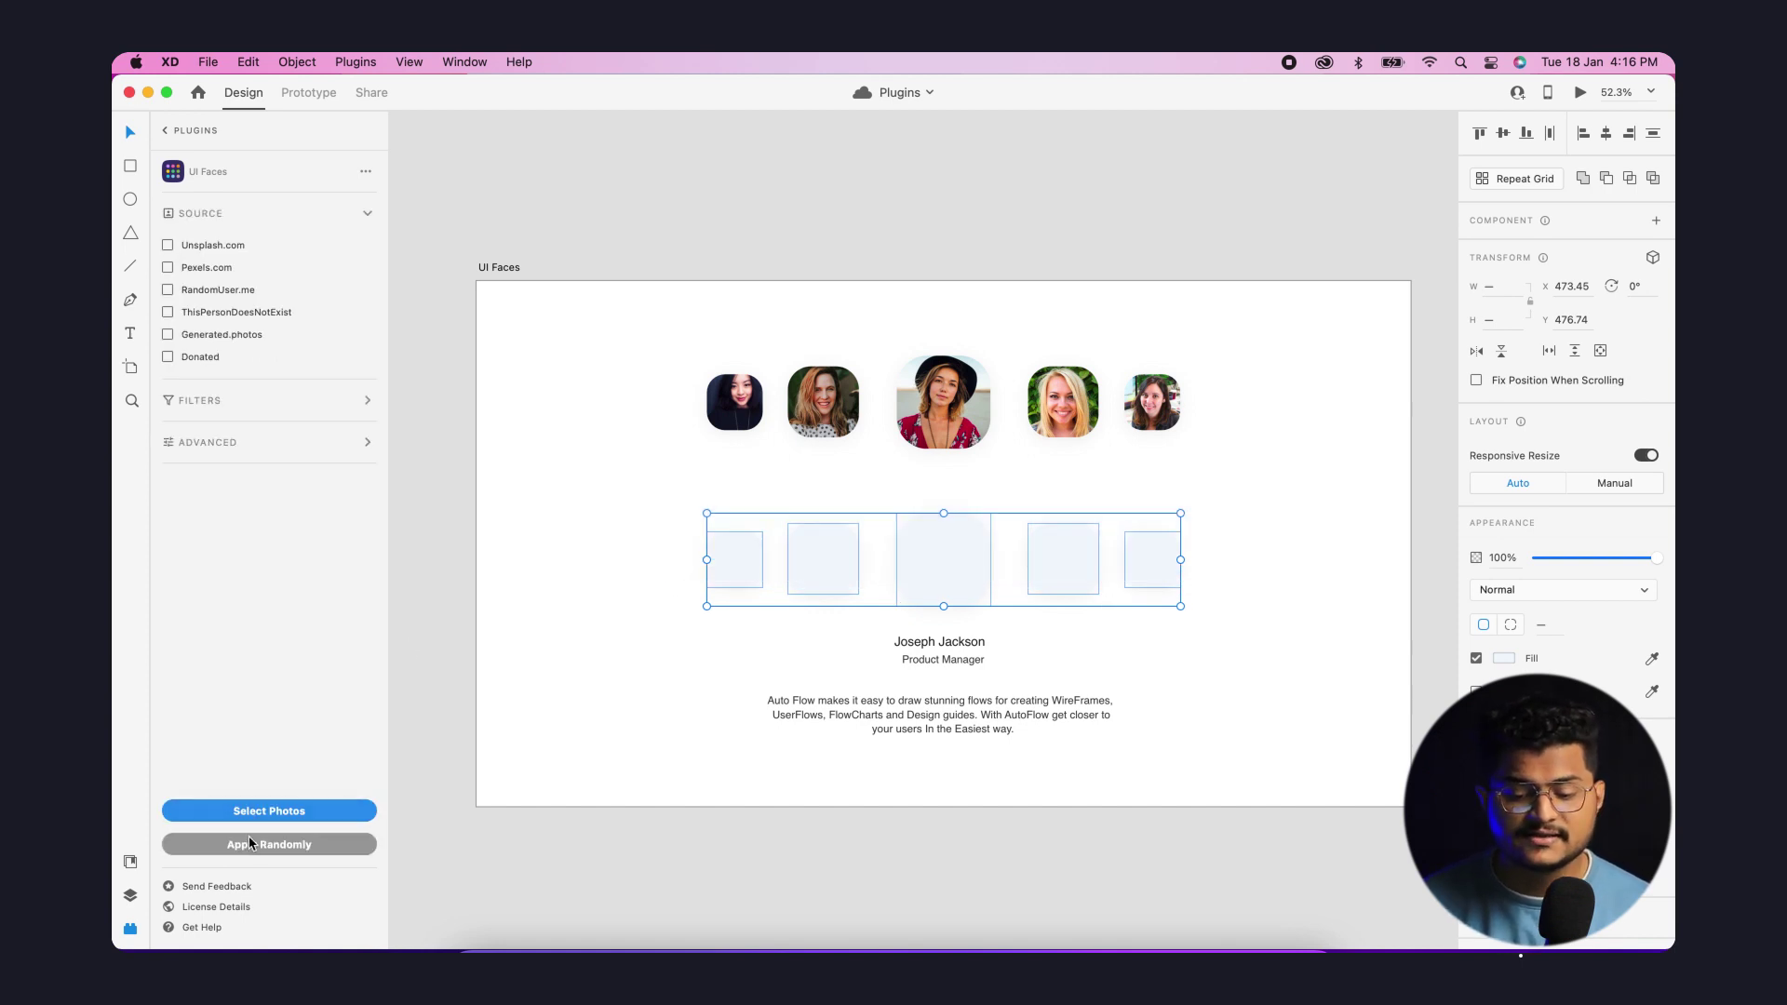
pyautogui.click(250, 844)
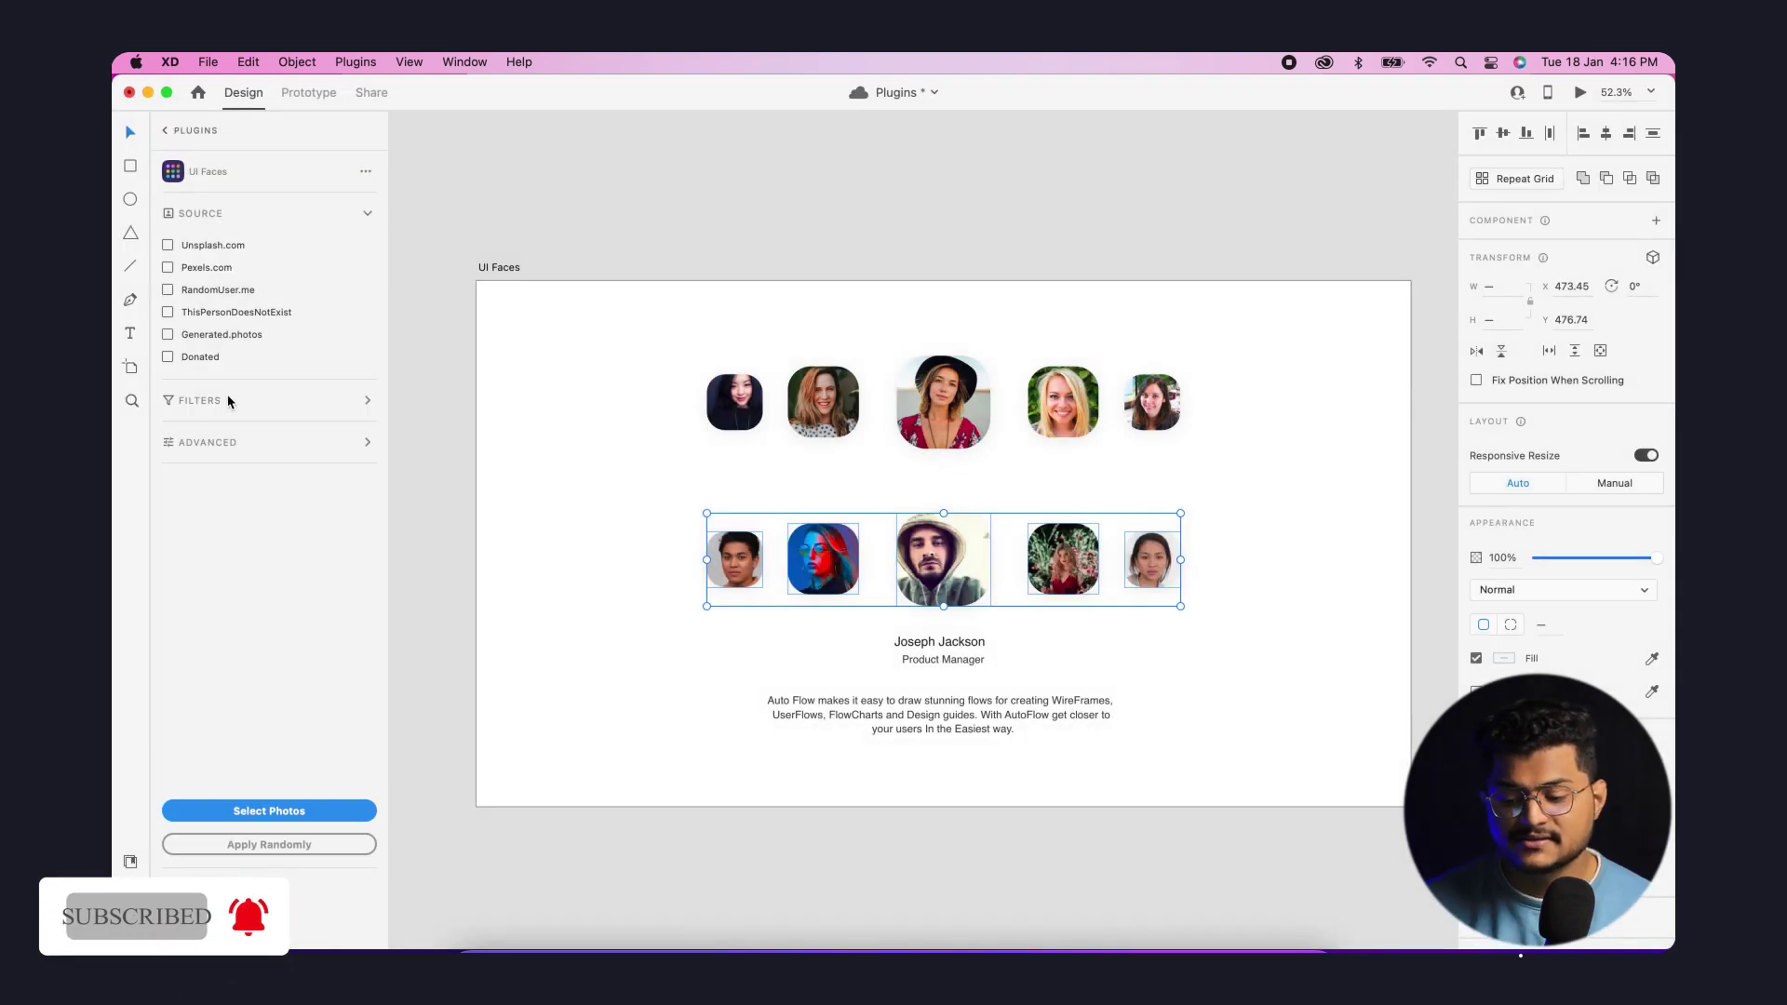
pyautogui.click(229, 401)
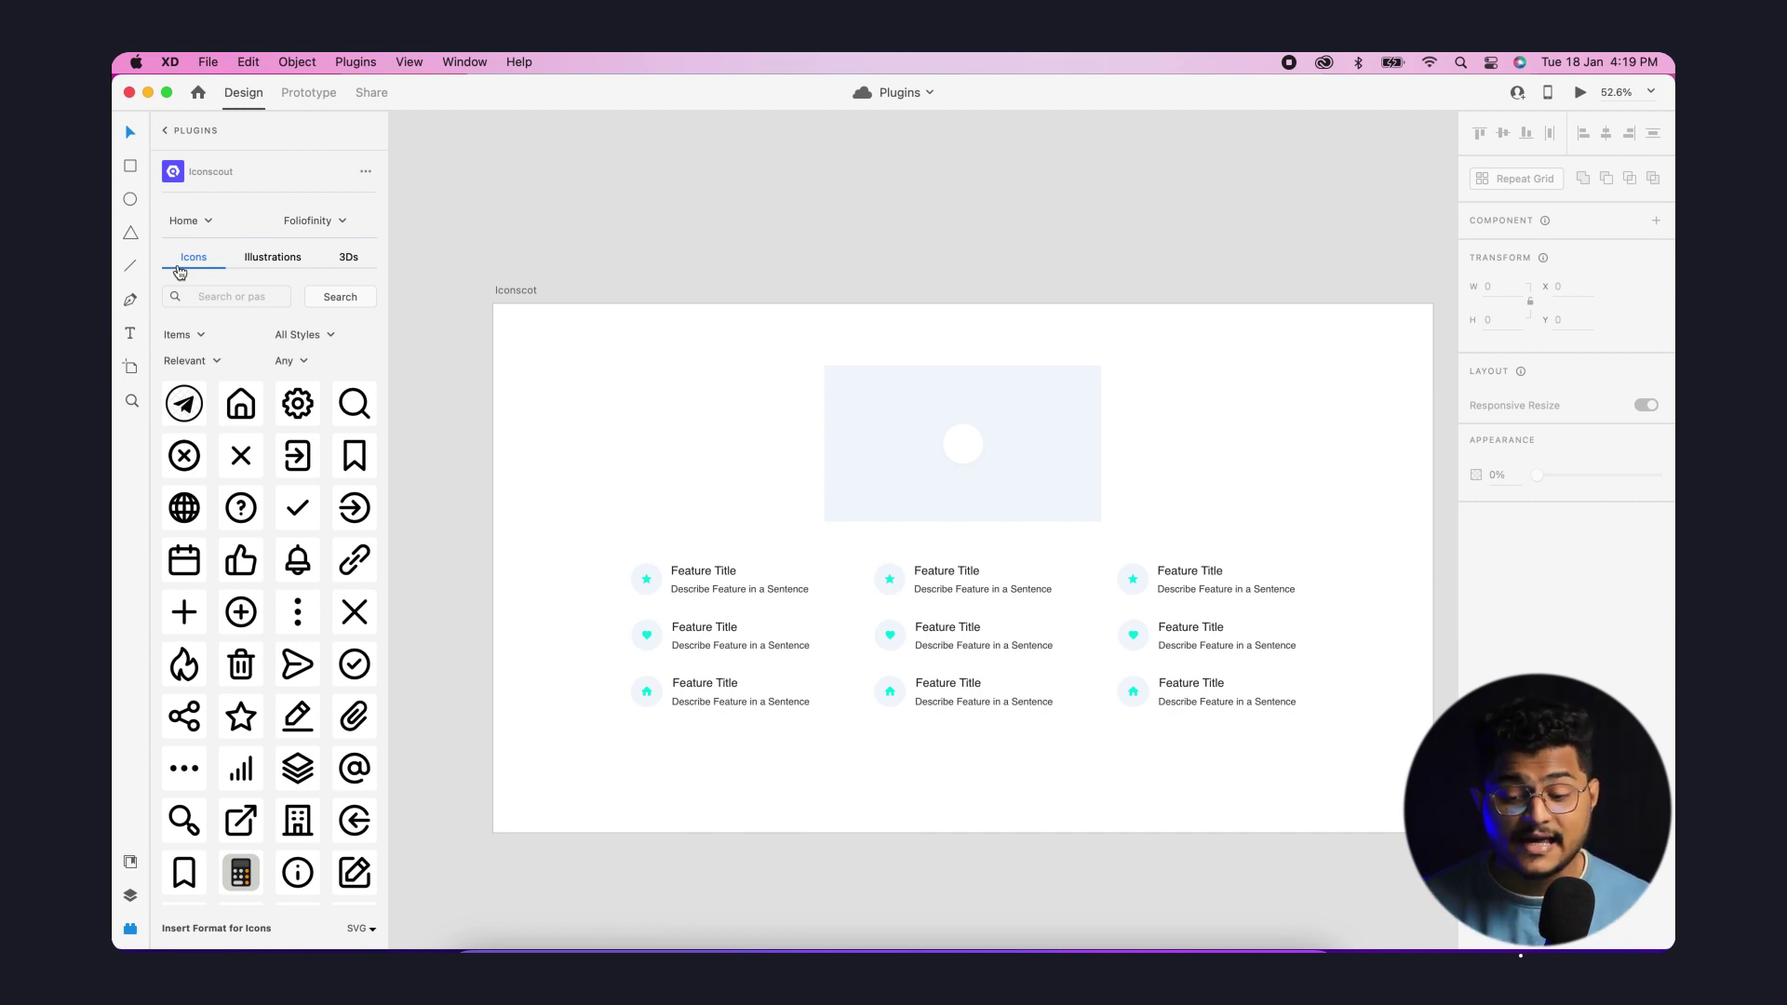
# Step: Browse Iconscout's Illustrations and 3D tabs, then return to Icons
pyautogui.click(271, 255)
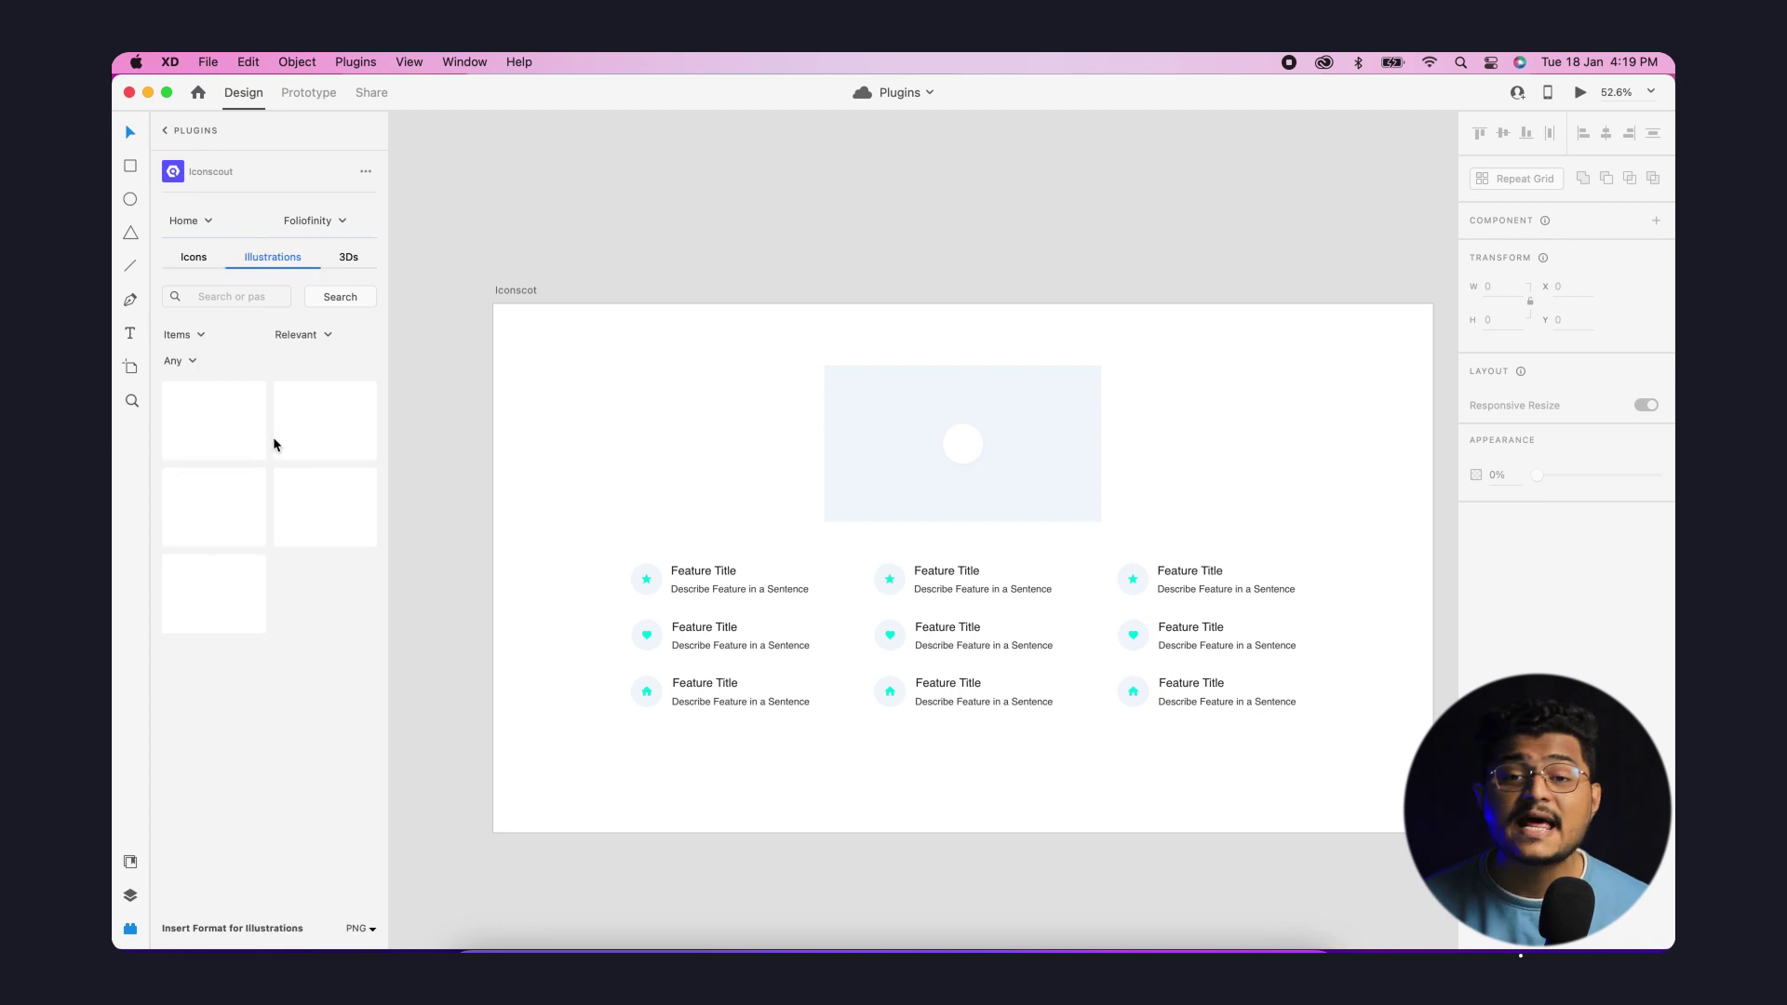
pyautogui.click(348, 257)
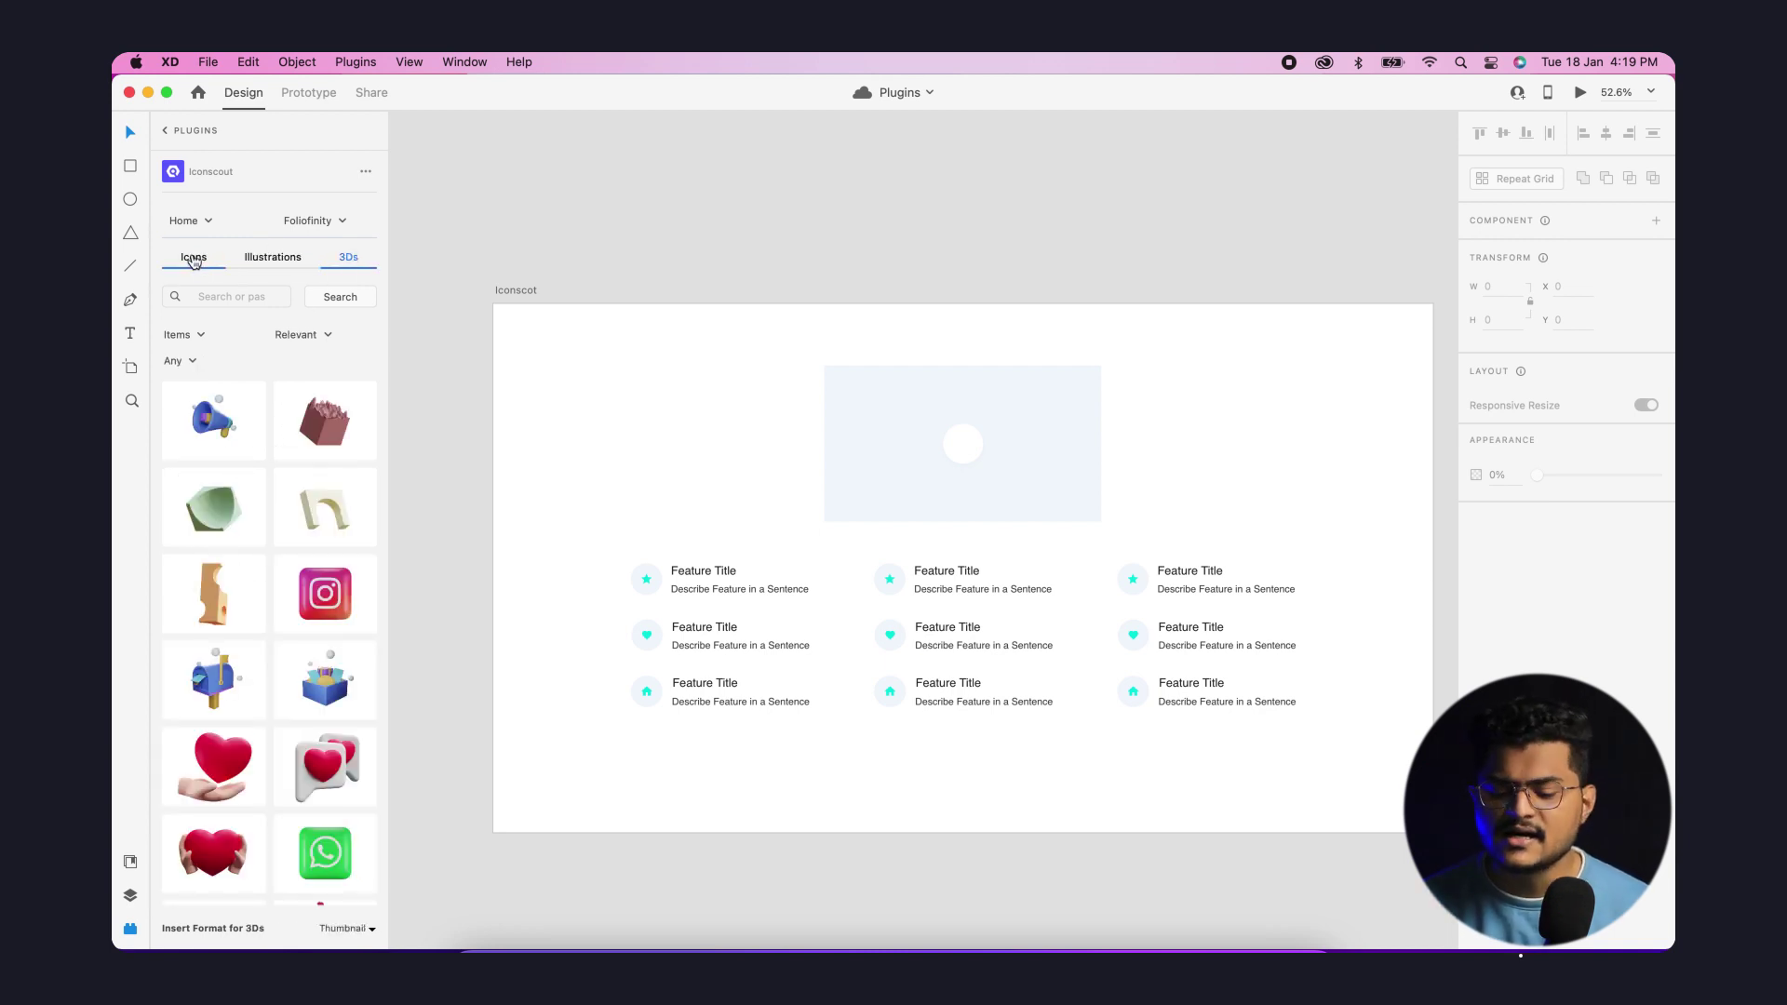
pyautogui.click(195, 256)
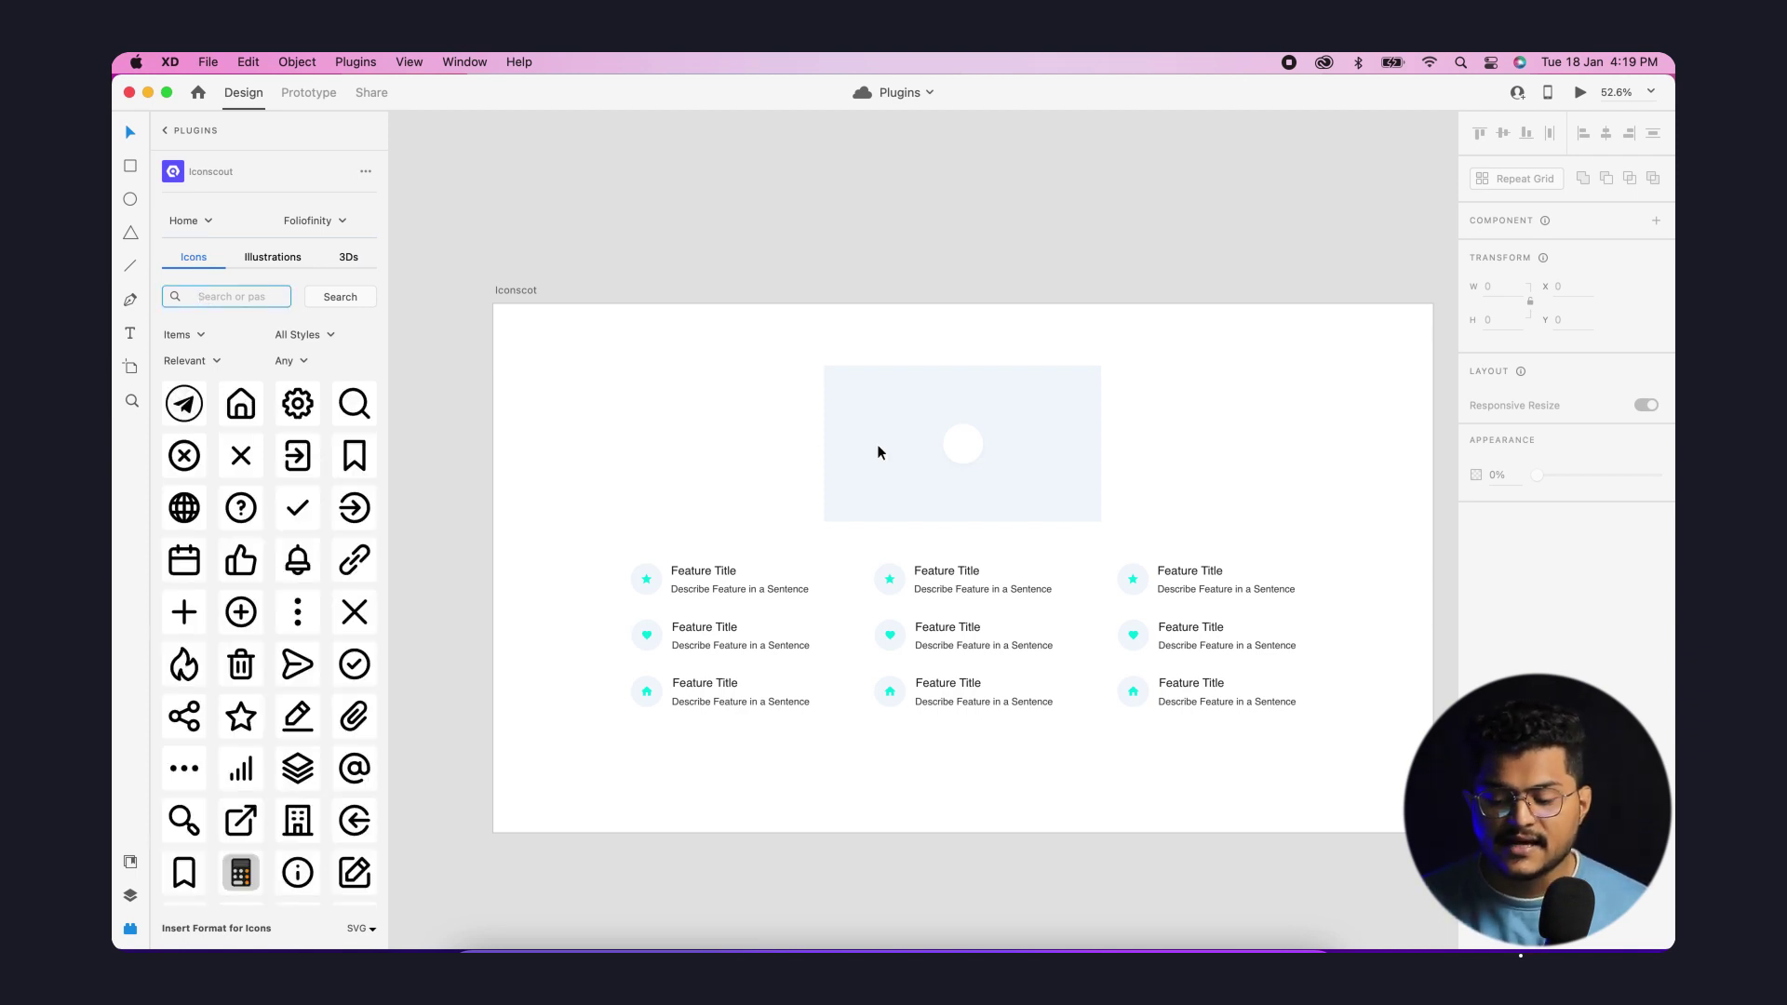
# Step: Insert the Iconscout home icon into the large placeholder rectangle and enlarge it
pyautogui.click(972, 451)
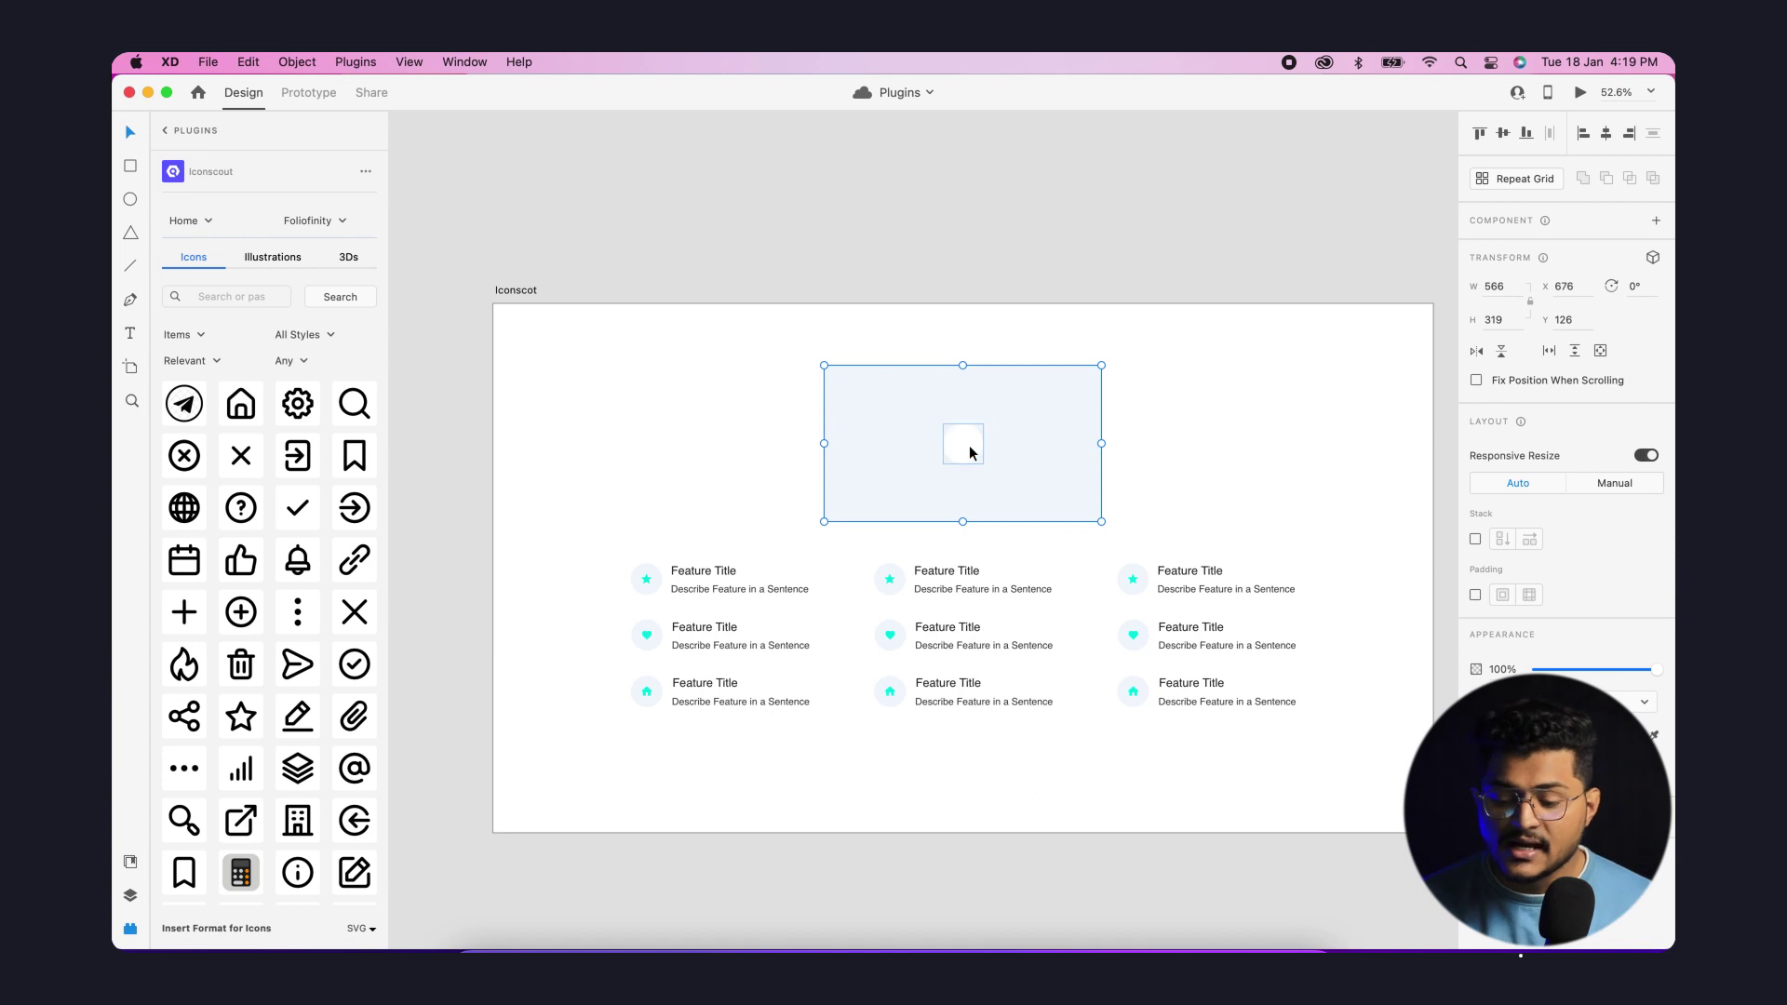
pyautogui.click(961, 573)
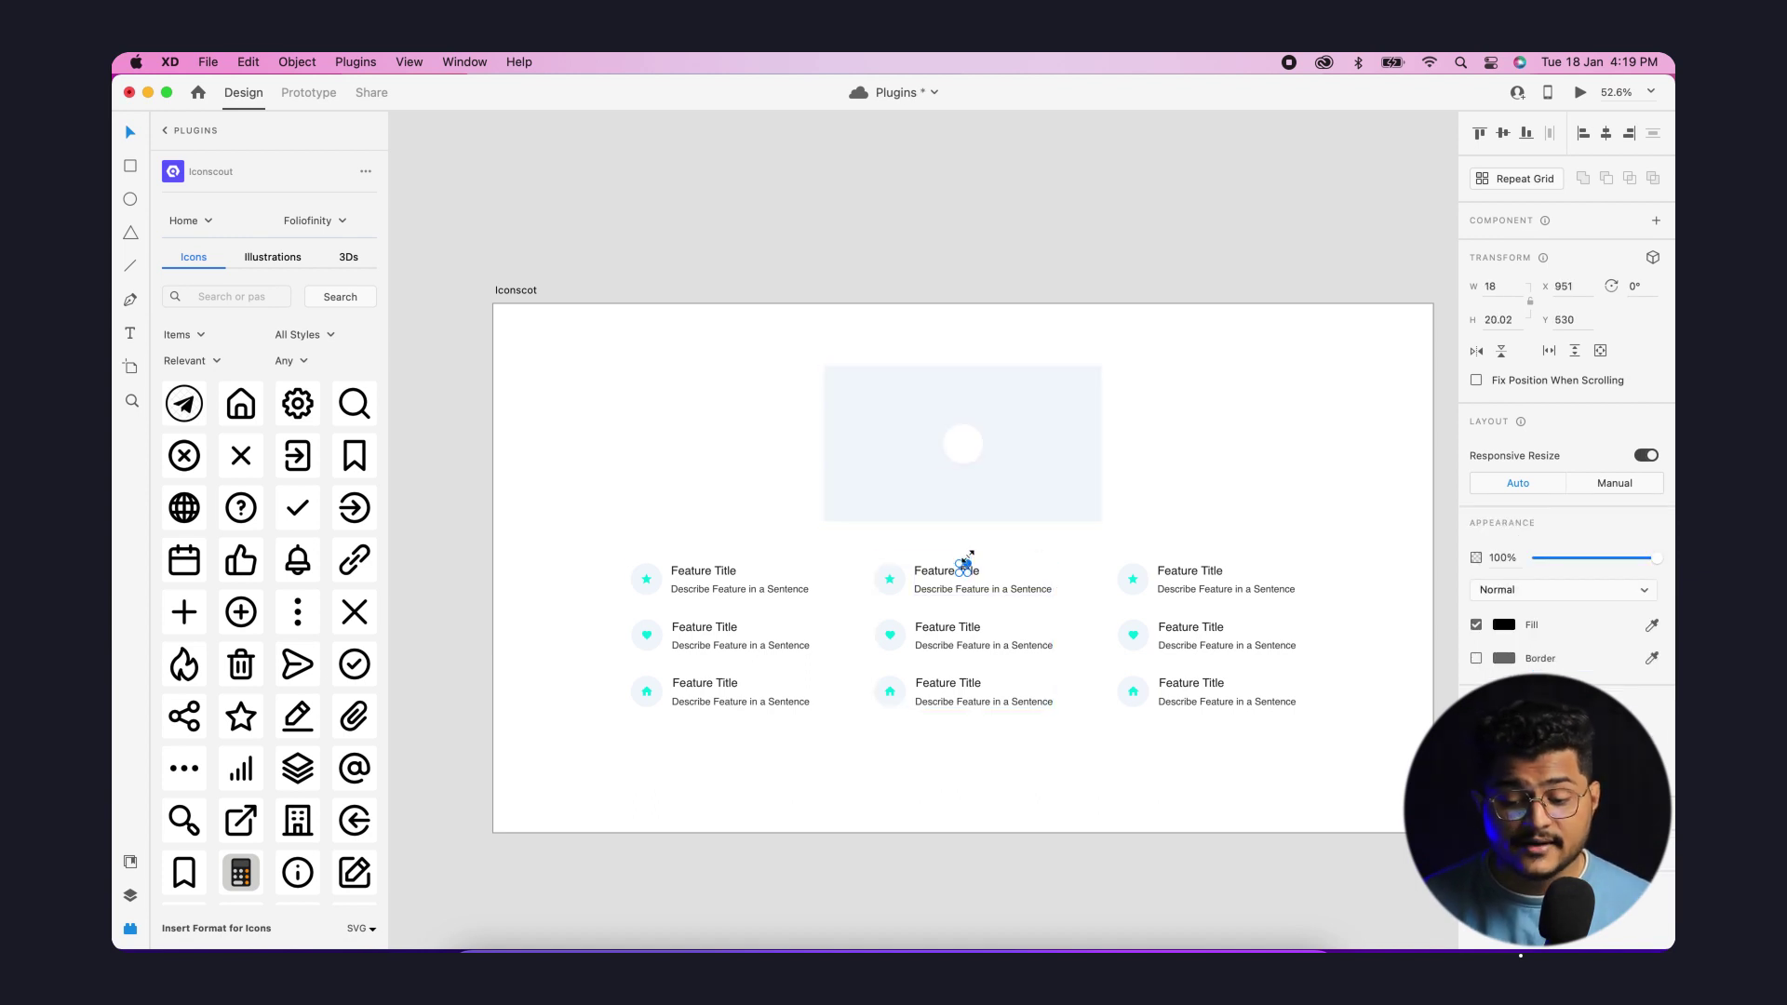
pyautogui.moveTo(996, 537)
pyautogui.mouseDown()
pyautogui.moveTo(1011, 524)
pyautogui.moveTo(964, 445)
pyautogui.mouseUp()
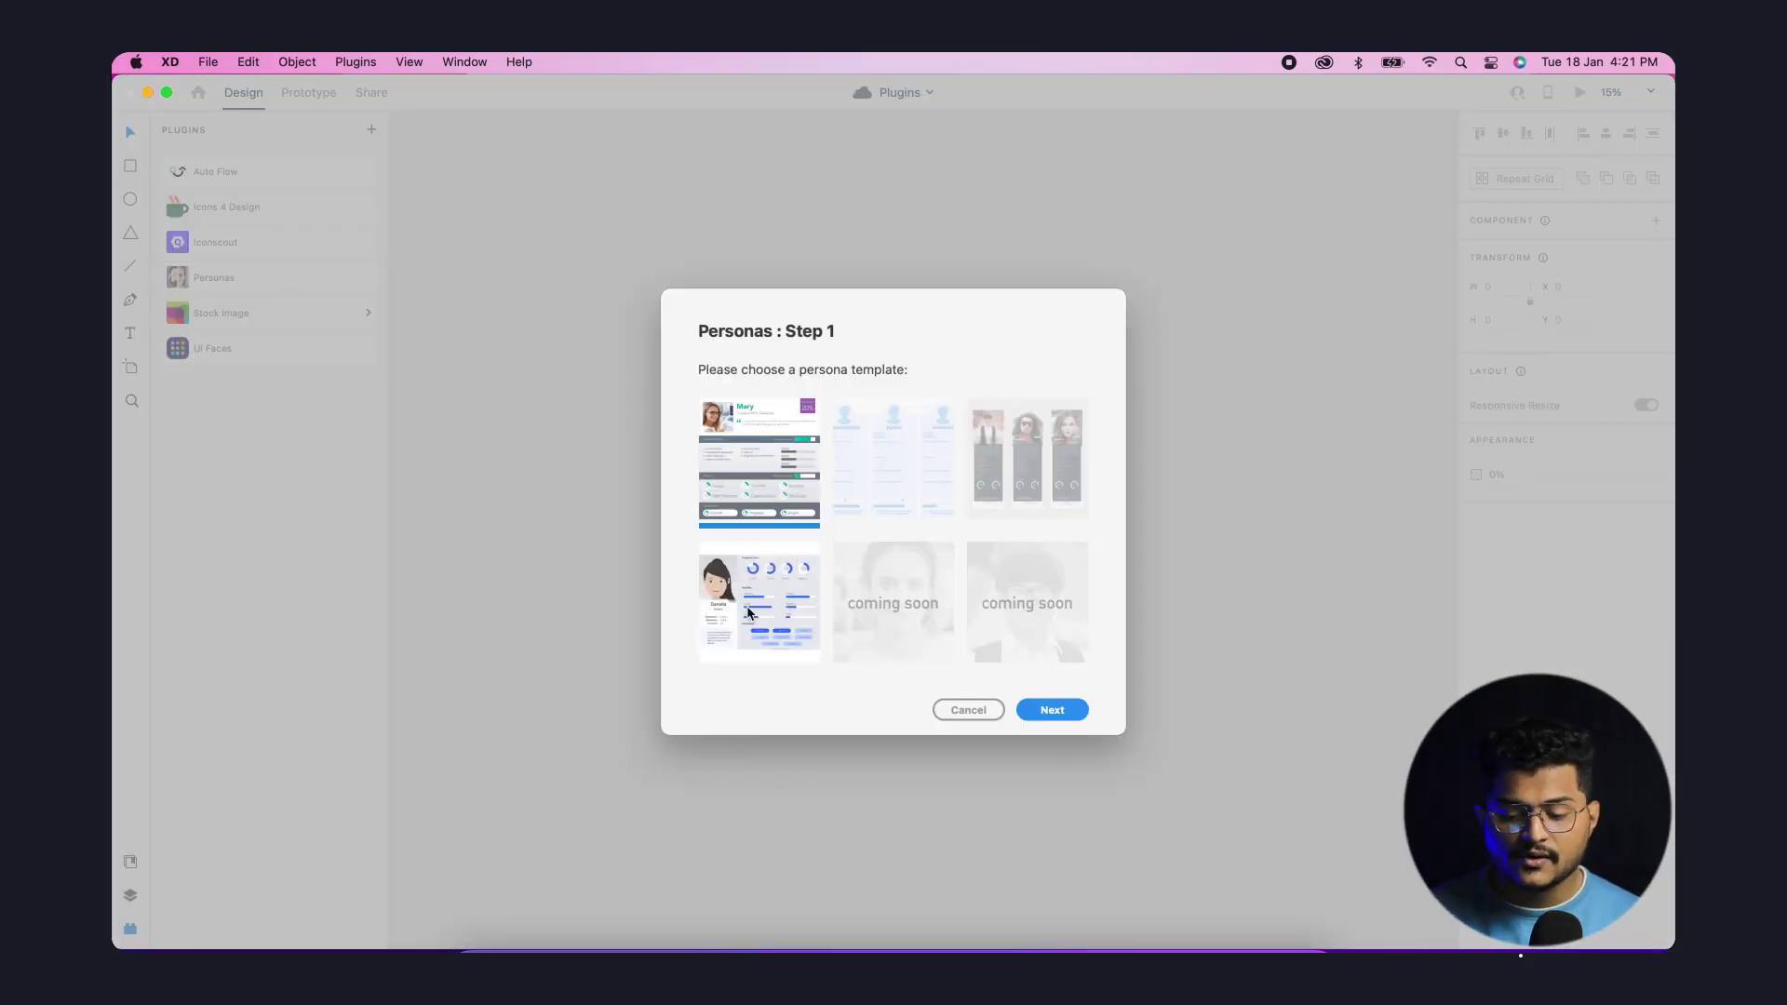
# Step: Pick a Personas template and generate four English persona cards with real portraits
pyautogui.click(1050, 709)
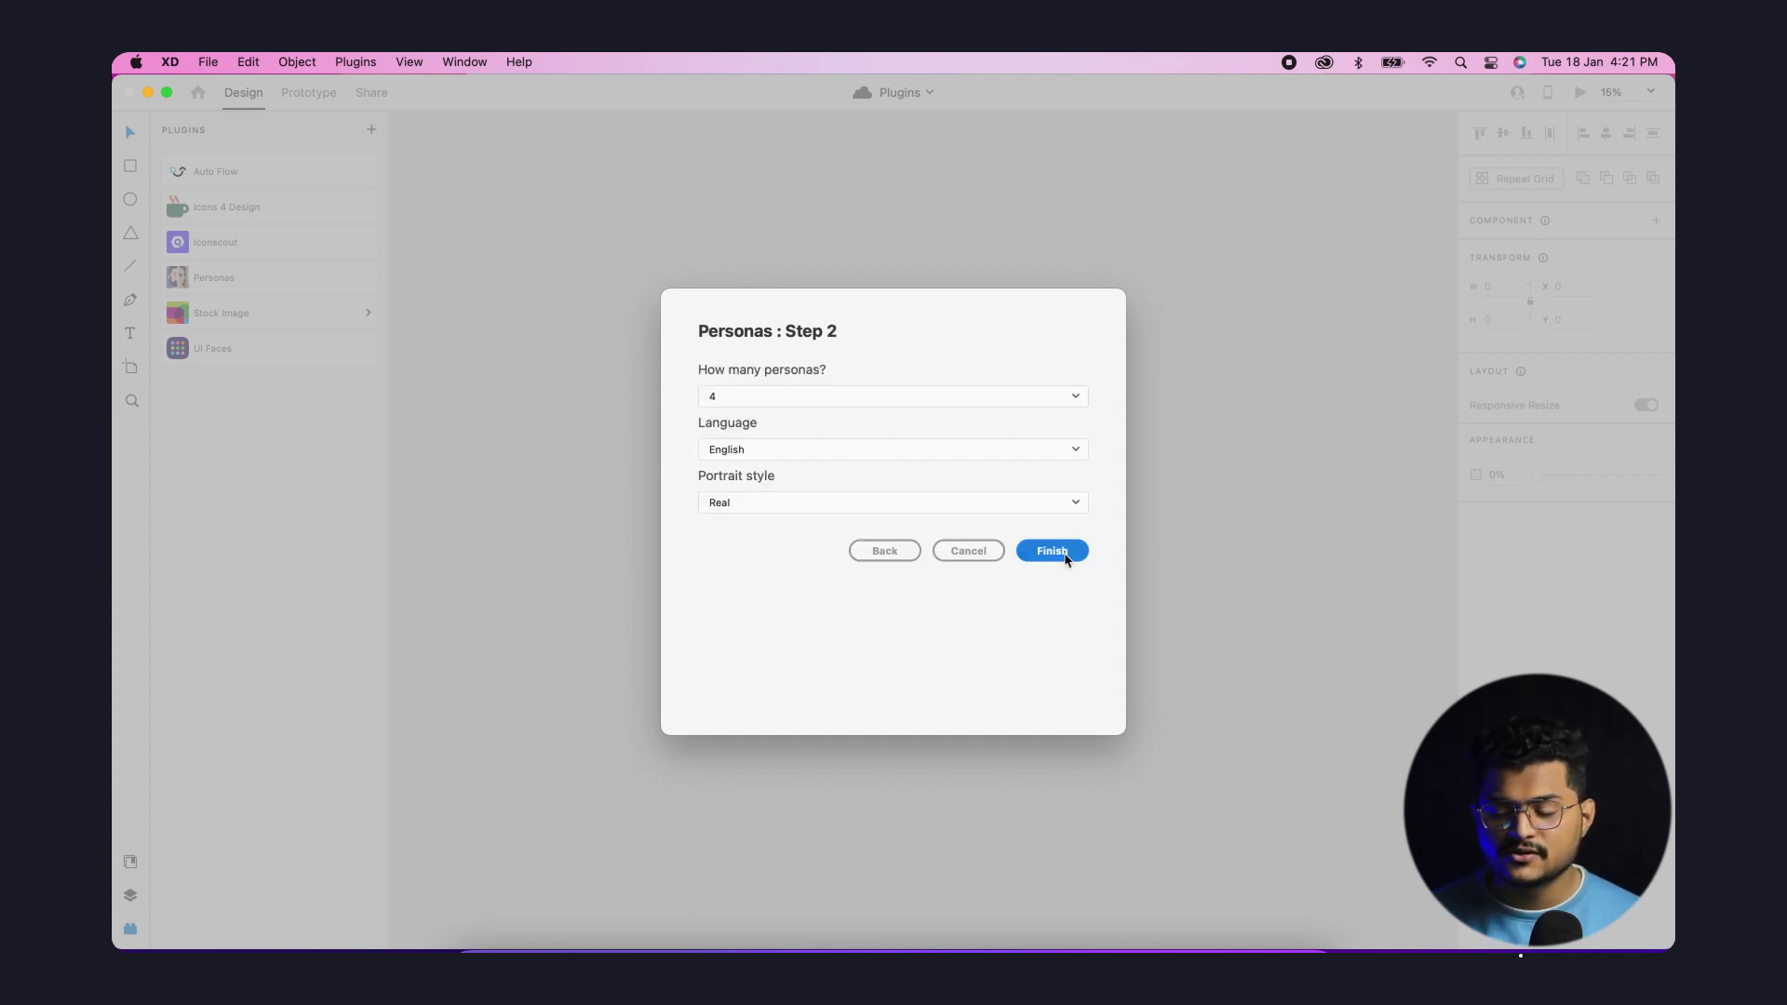
pyautogui.click(1052, 552)
pyautogui.scroll(3, 1038, 615)
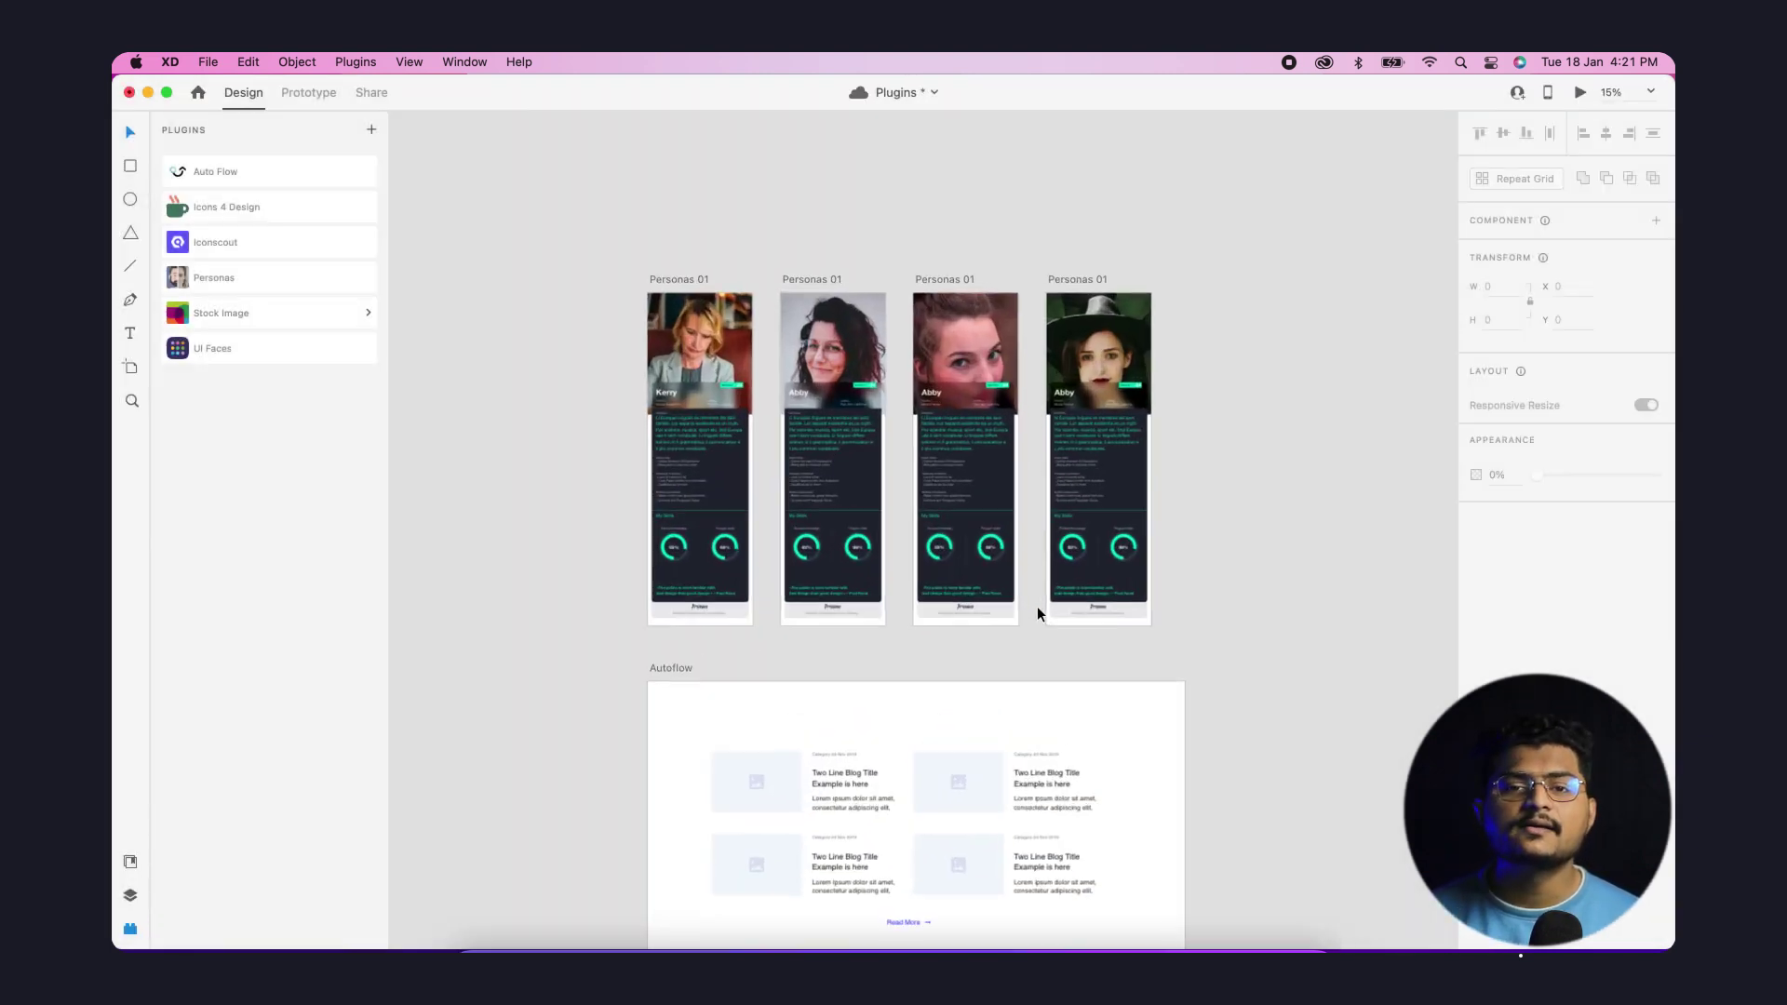
pyautogui.scroll(3, 1040, 615)
pyautogui.click(1145, 391)
pyautogui.scroll(1, 1144, 392)
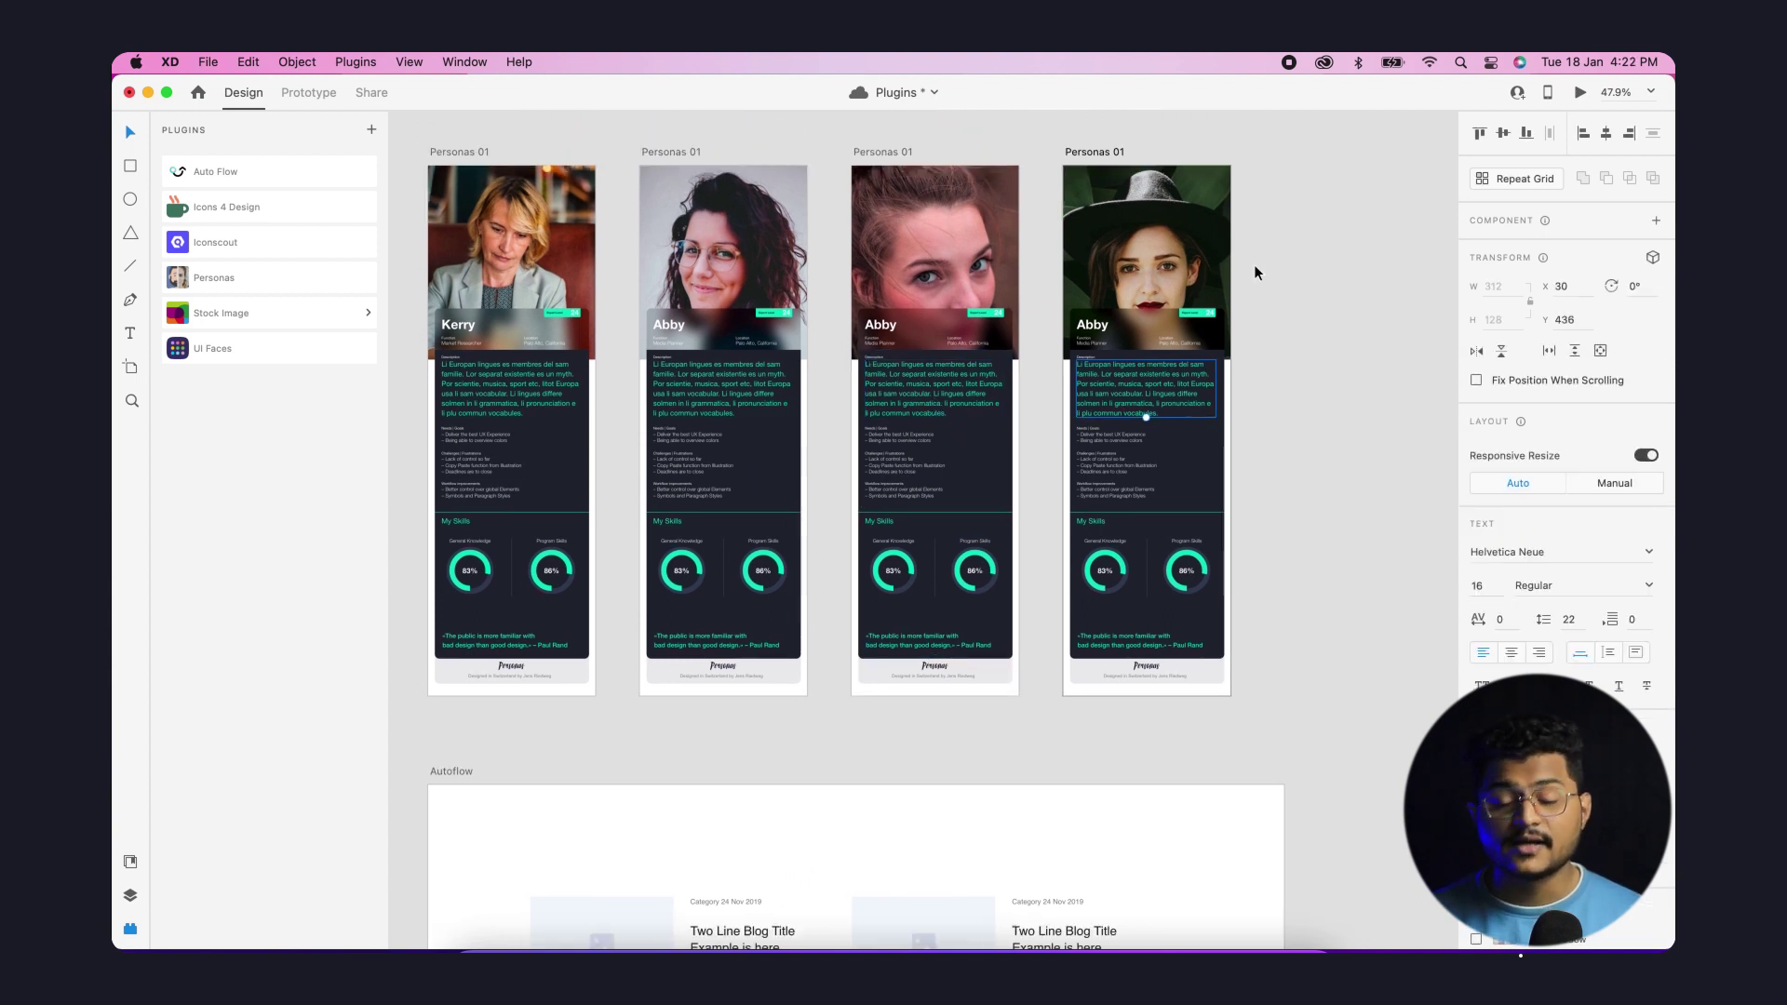